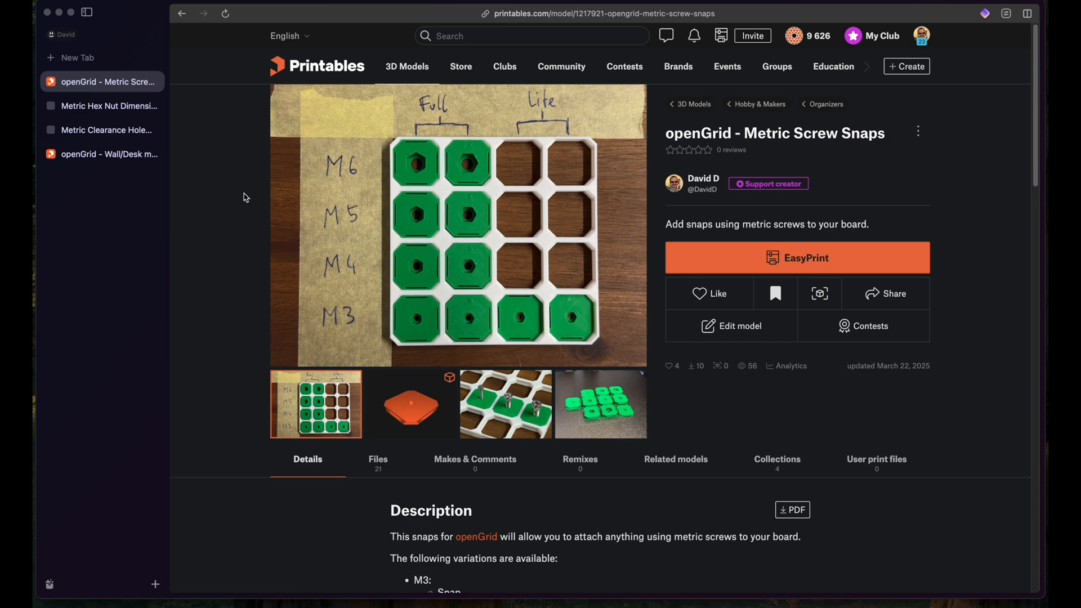
Step: Look up the M3 hex nut across-flats width and thickness in the metric hex nut chart
click(99, 106)
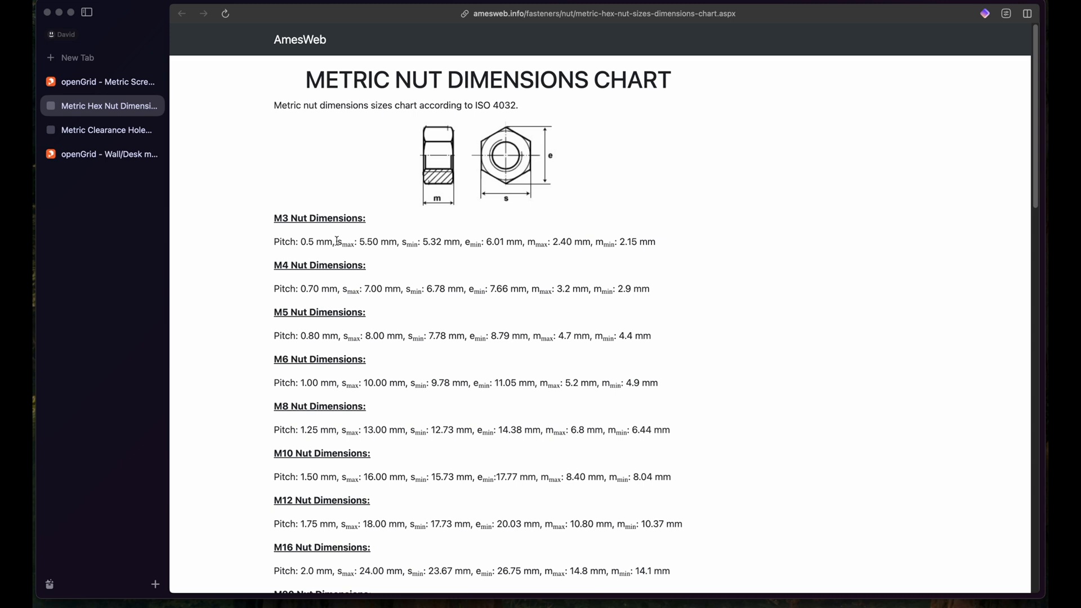
drag(337, 241, 461, 242)
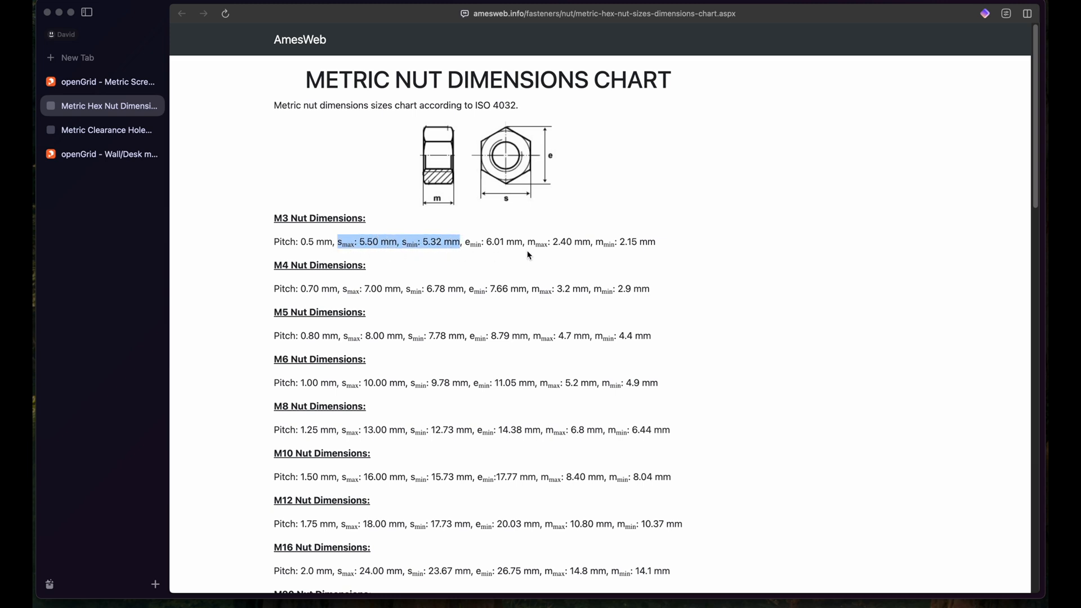
drag(528, 242, 656, 242)
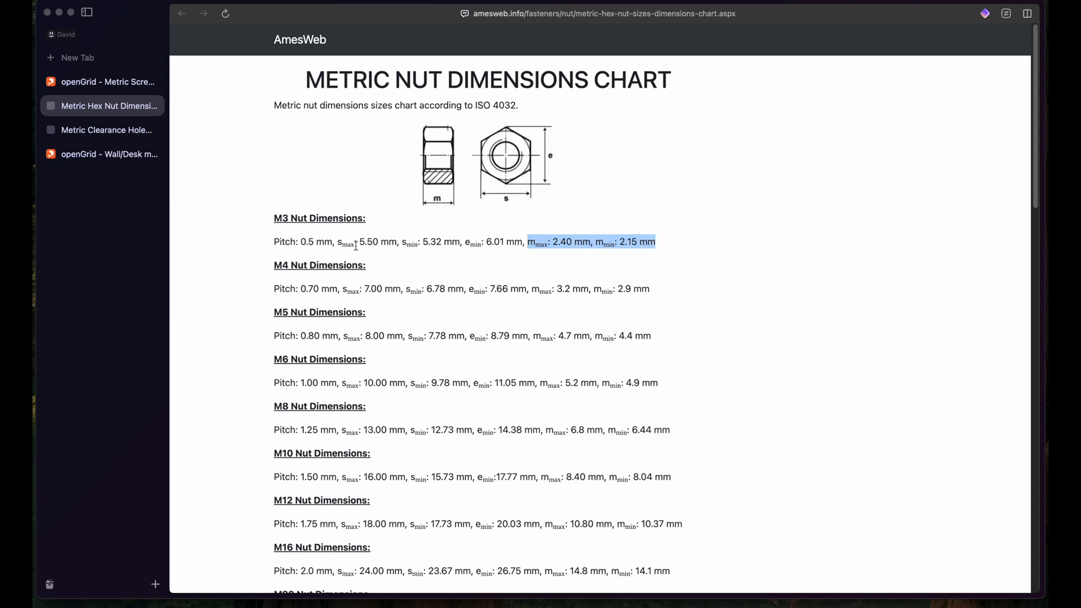
Step: Look up the M3 screw clearance hole fits (normal fit 3.4 mm) in the clearance hole chart
click(99, 129)
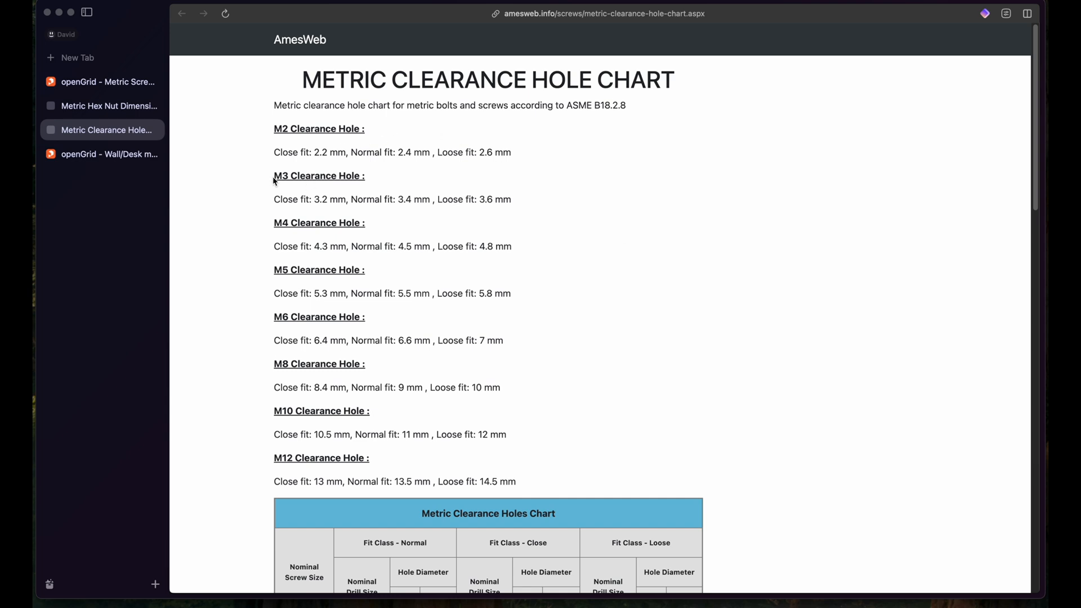
drag(273, 181, 548, 199)
click(284, 200)
drag(274, 199, 511, 199)
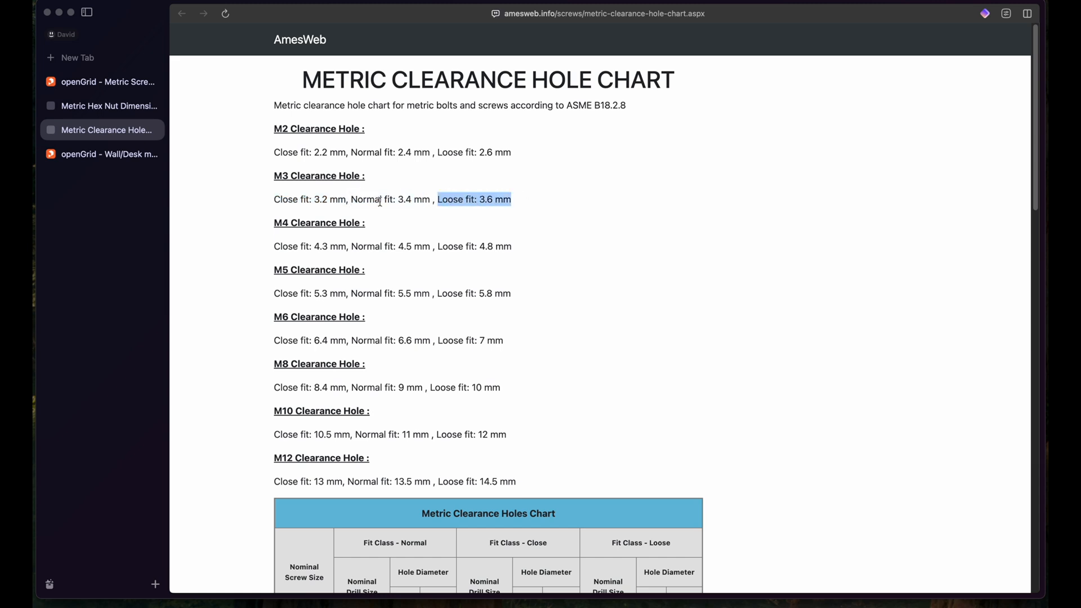
drag(351, 199, 426, 199)
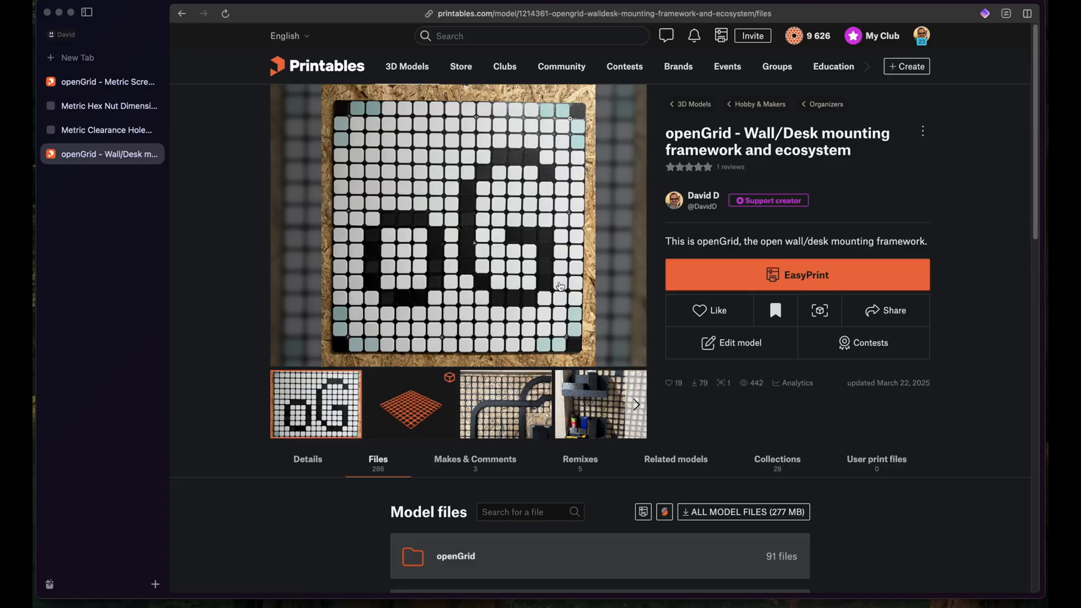
scroll(559, 286, down, 1)
scroll(422, 305, down, 5)
scroll(309, 310, down, 3)
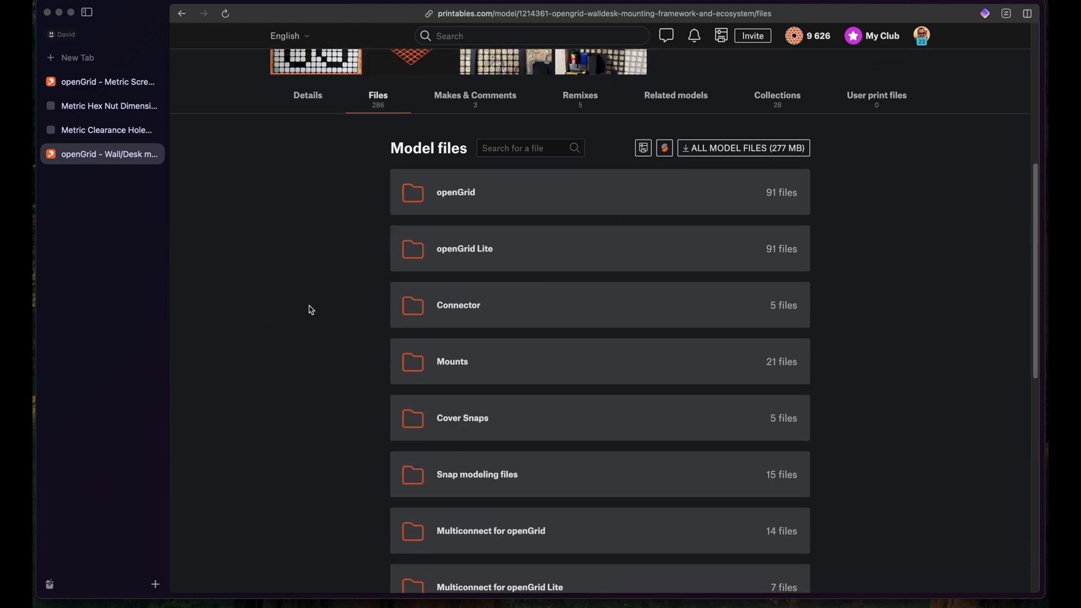
scroll(309, 309, down, 2)
scroll(312, 341, down, 1)
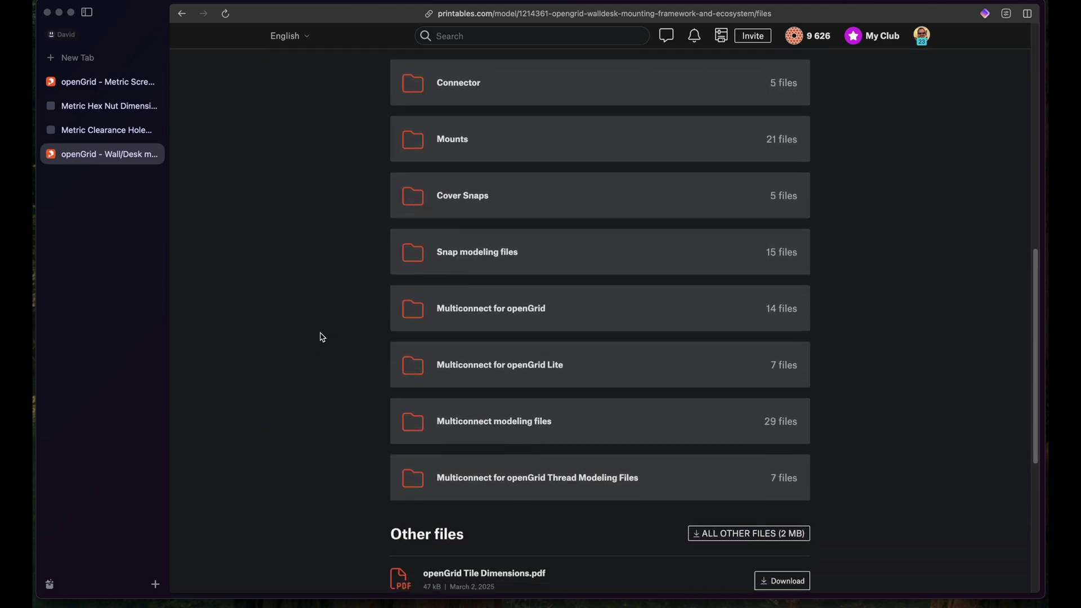
Step: Download BETA openGrid Bare Lock Snap.step from the Snap modeling files folder and bring up the window overview
click(502, 263)
scroll(498, 279, down, 1)
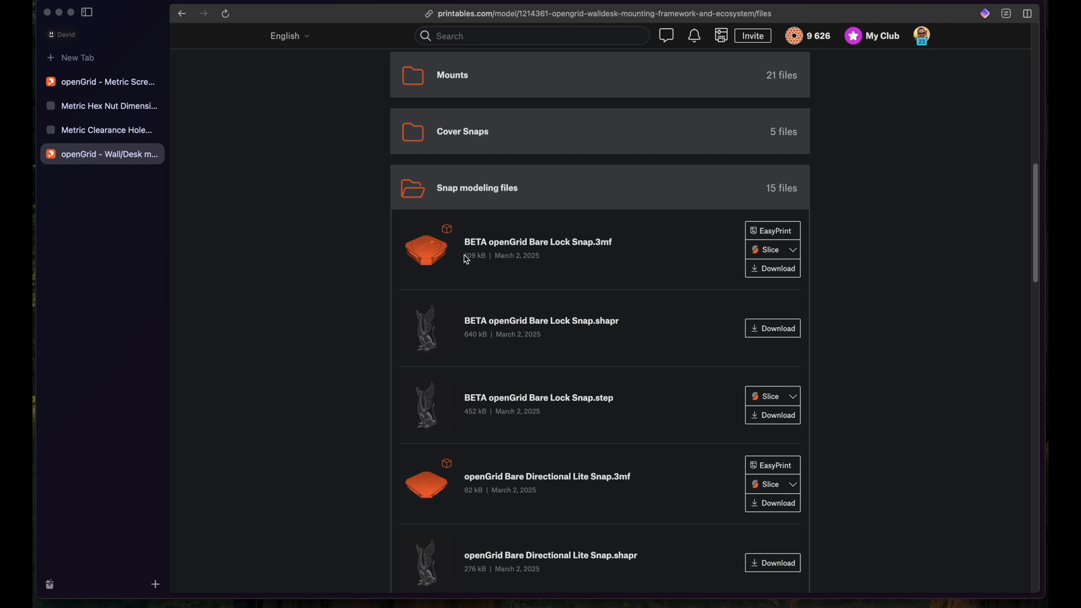
drag(466, 243, 611, 244)
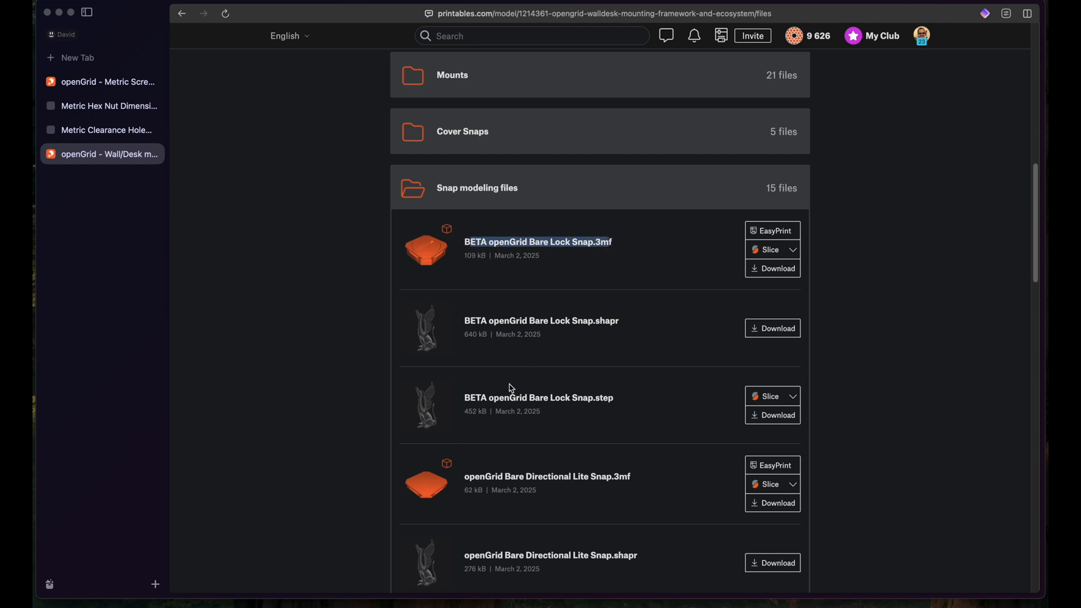
triple_click(579, 398)
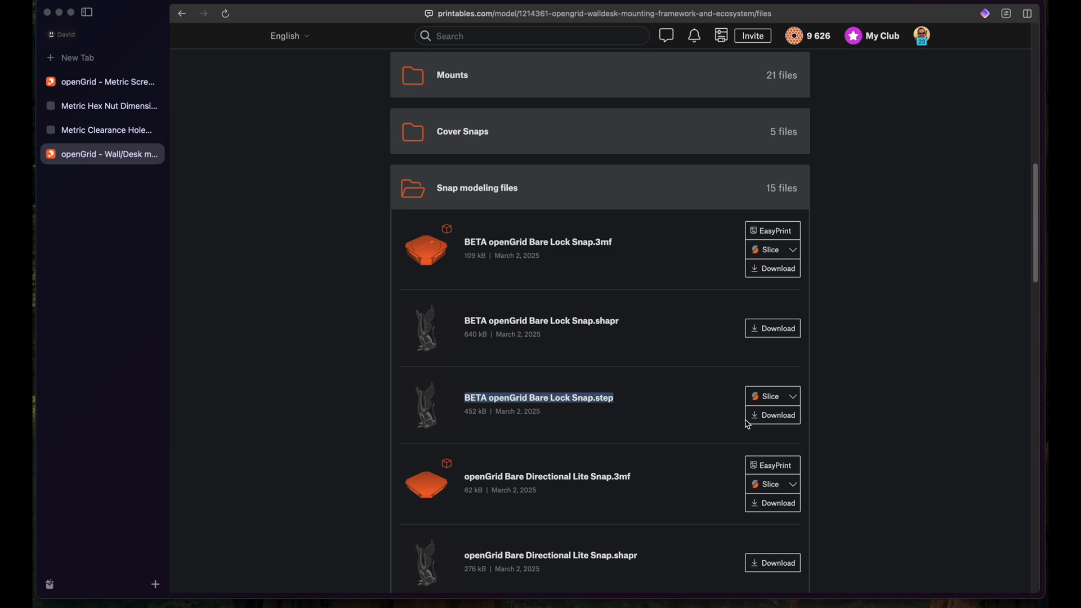
click(771, 415)
click(748, 406)
key(ctrl+Up)
Step: Import the bare lock snap STEP model into the BETA openGrid Metric Screw Lock Snap project
click(300, 285)
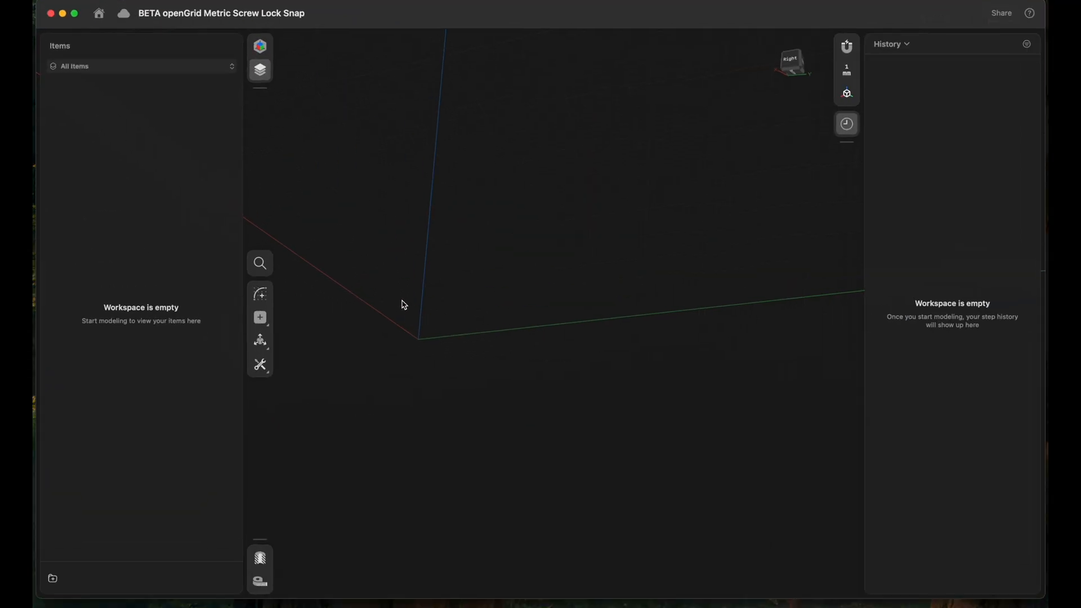
mouse_move(443, 283)
right_down()
mouse_move(456, 151)
mouse_move(609, 328)
mouse_move(643, 332)
right_up()
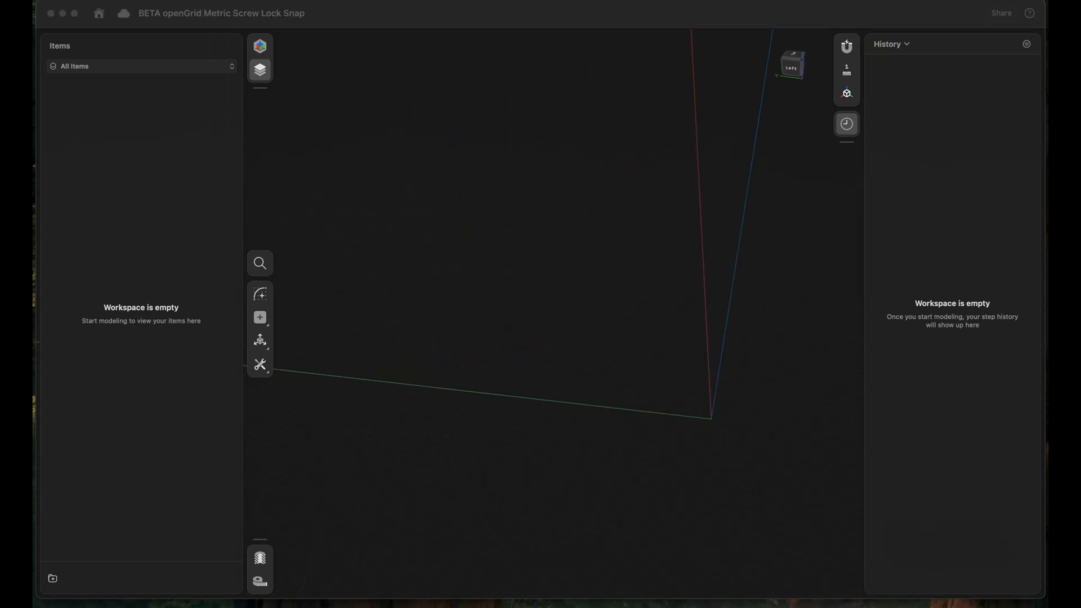
drag(697, 325, 562, 354)
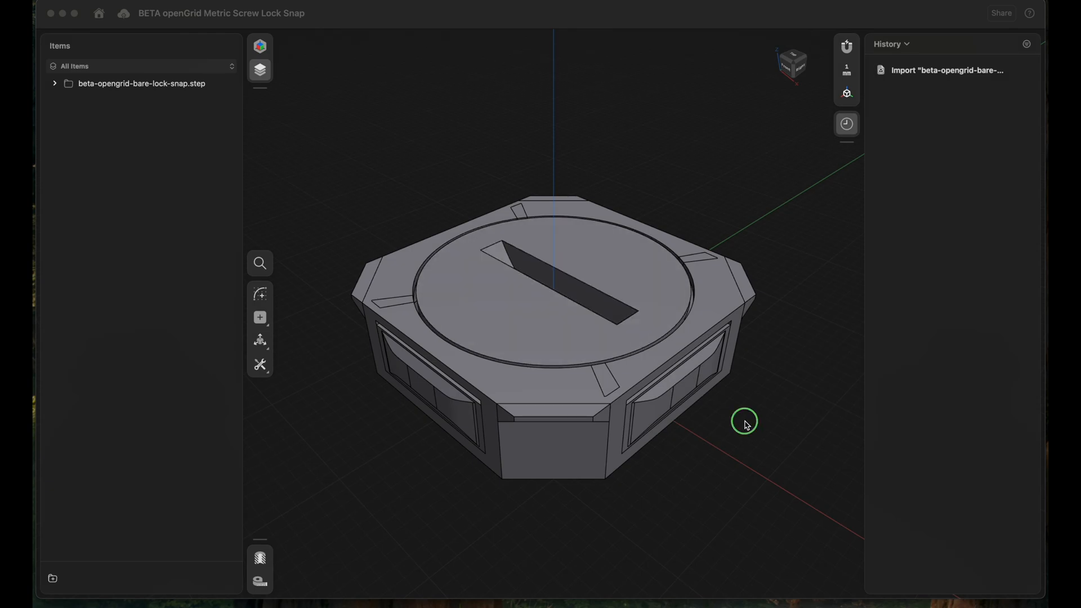
right_drag(745, 423, 602, 435)
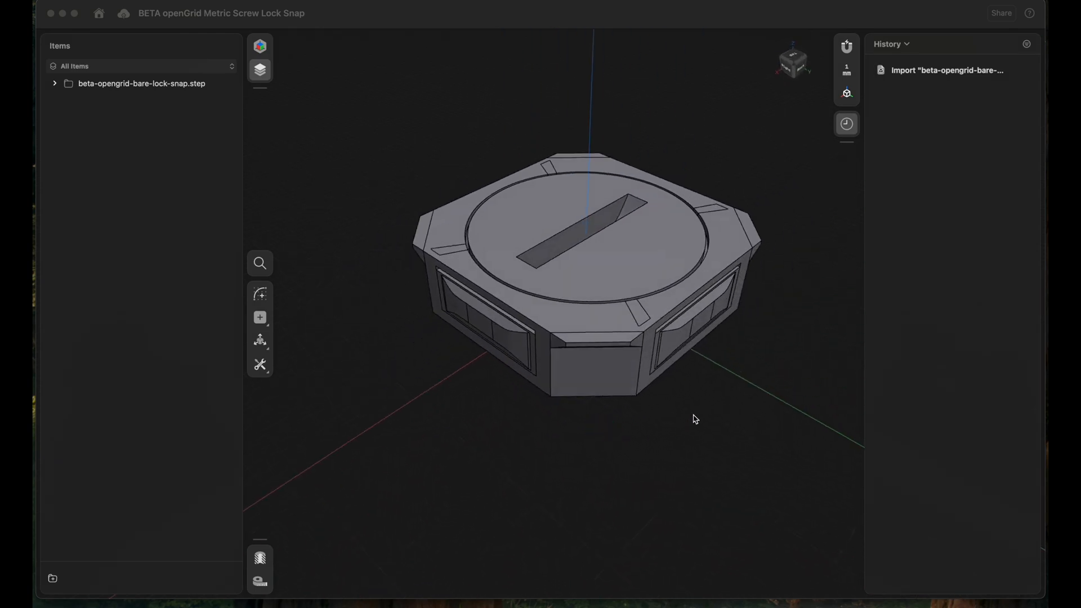
Step: Try closing the top slot with Offset Face, then undo to keep the slot
click(565, 244)
right_drag(574, 245, 595, 256)
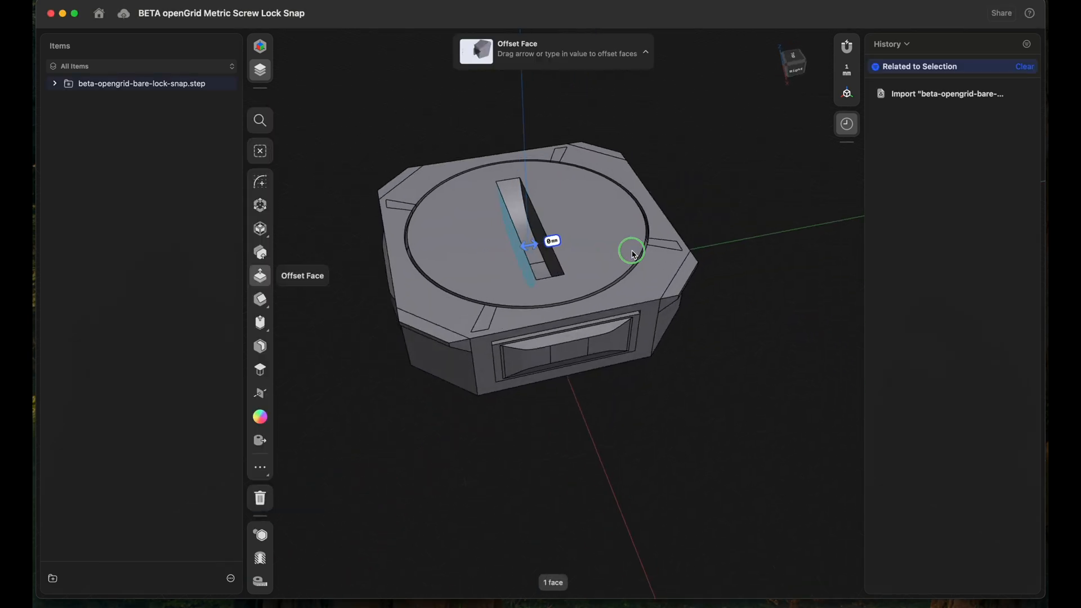
drag(556, 240, 591, 245)
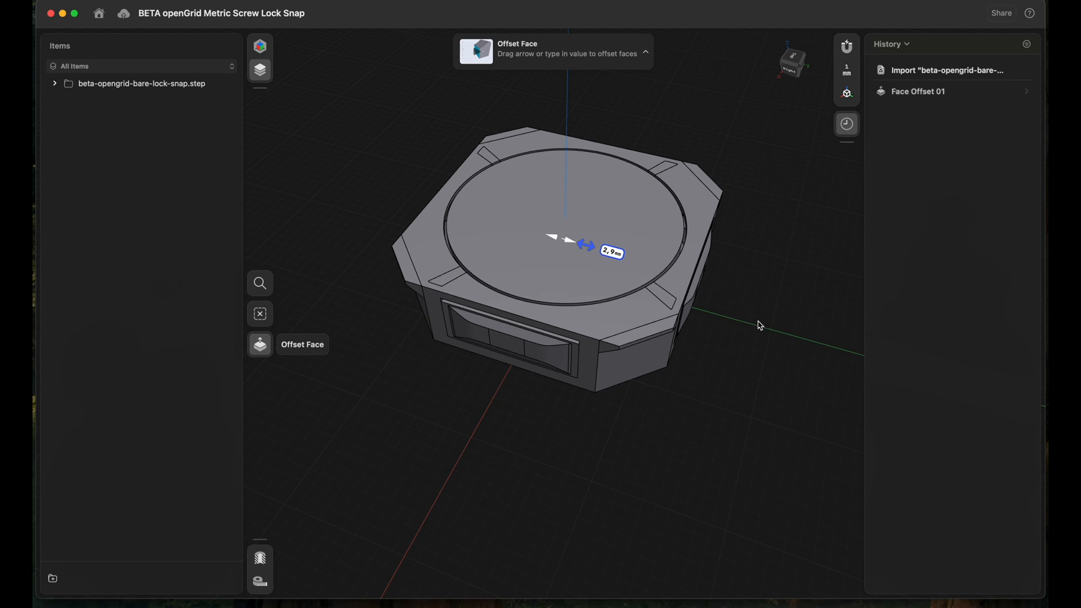
click(751, 304)
right_drag(752, 305, 735, 349)
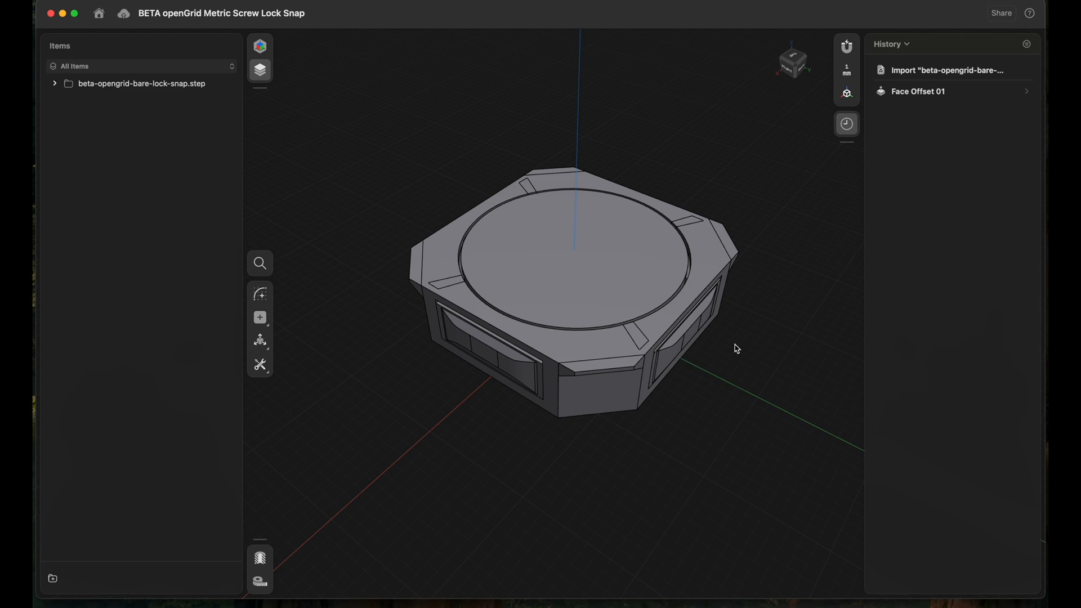
key(super+z)
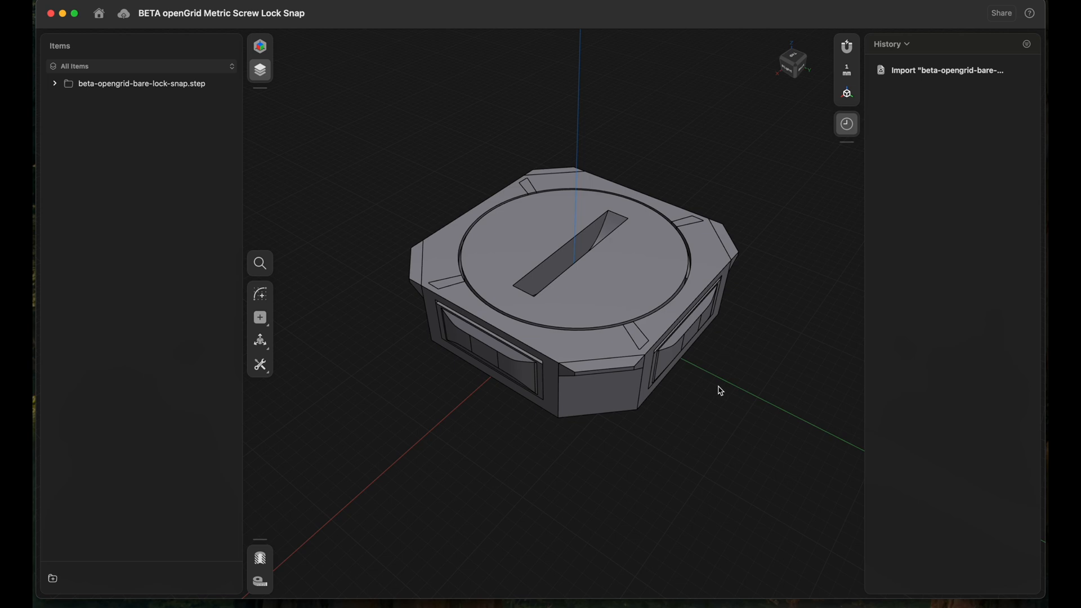
right_drag(710, 456, 610, 501)
Step: Sketch a hexagon centred on the circular bottom face
double_click(610, 502)
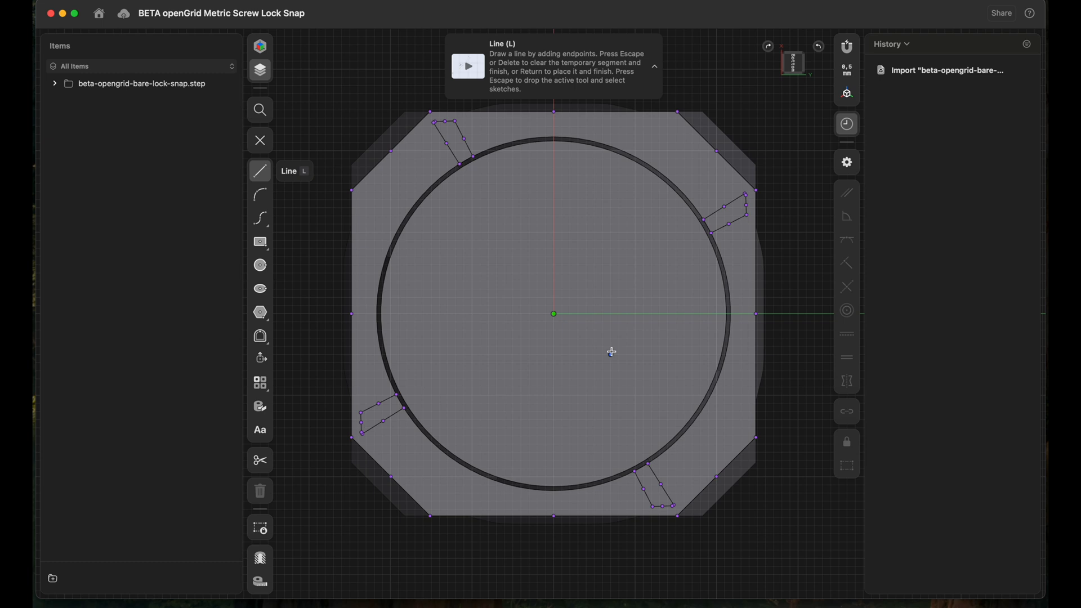
key(g)
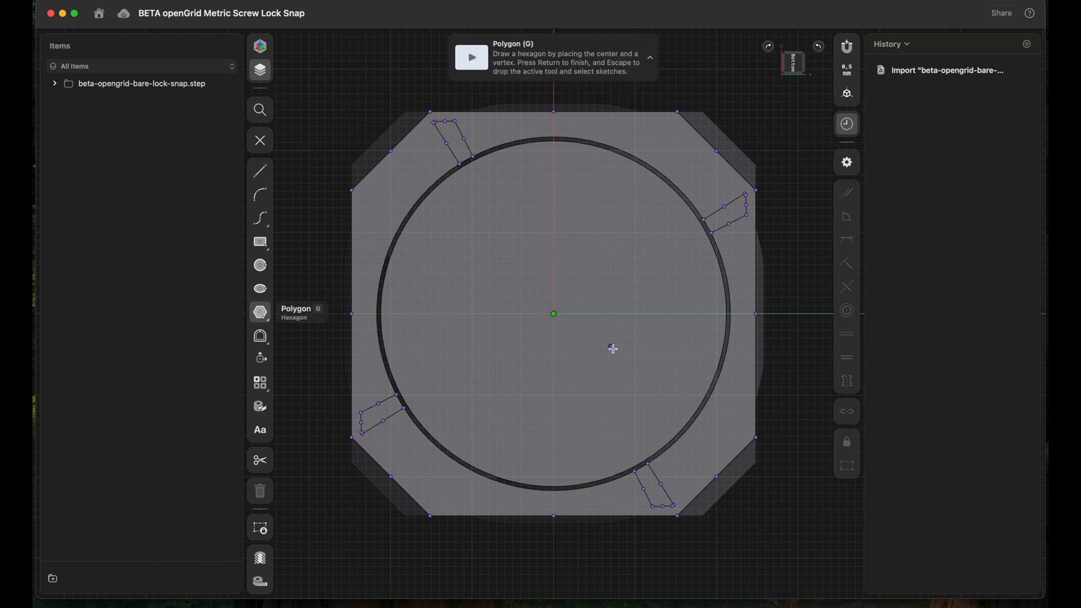
click(553, 315)
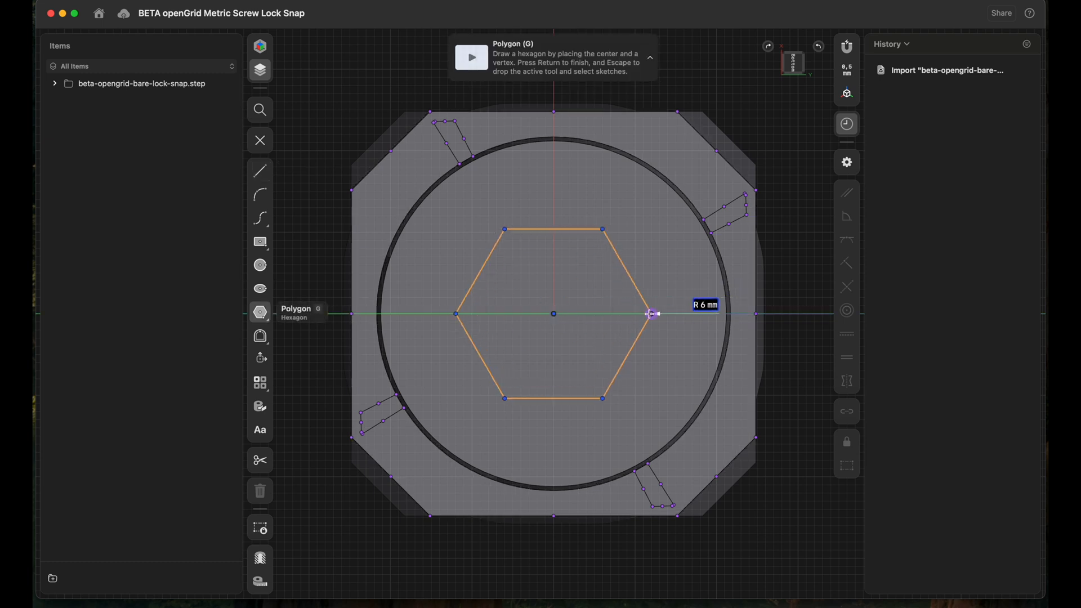
click(657, 315)
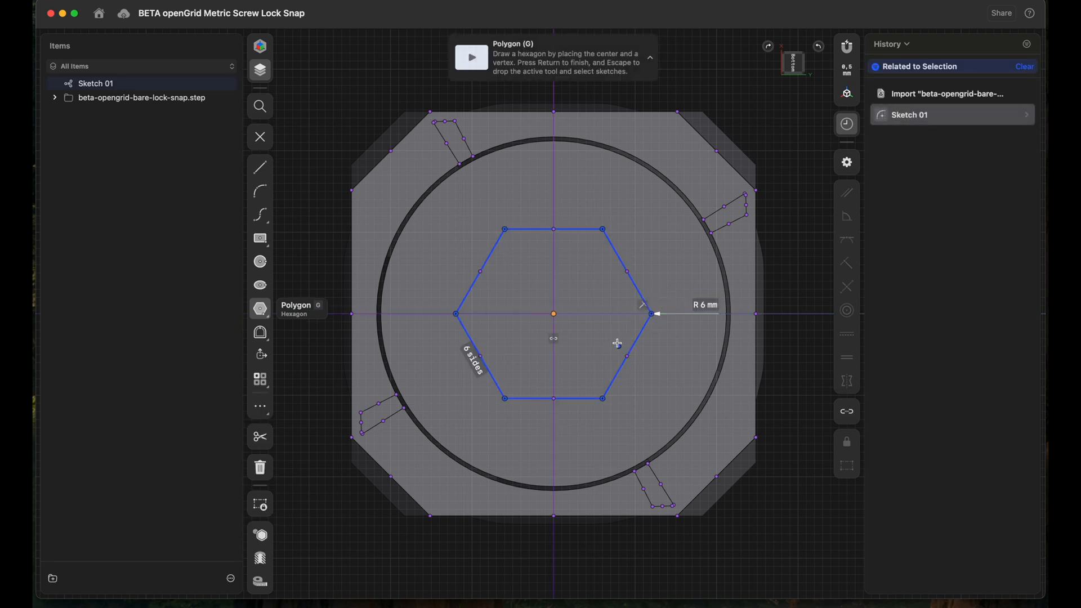
Step: Constrain the hexagon with a 2.75 mm (5.5/2) centre-to-edge line
key(l)
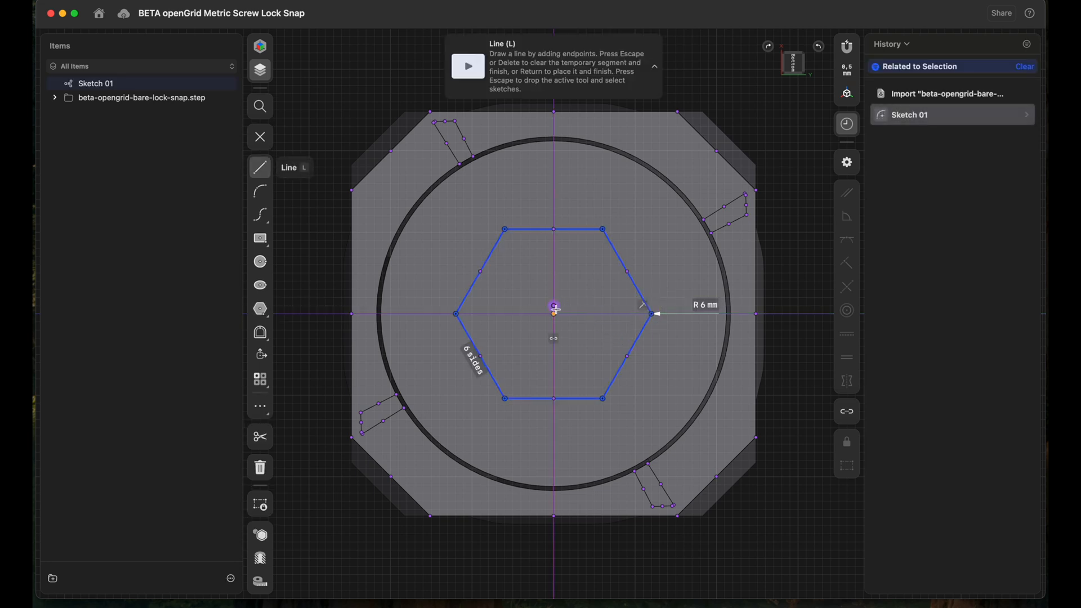
click(553, 315)
click(625, 273)
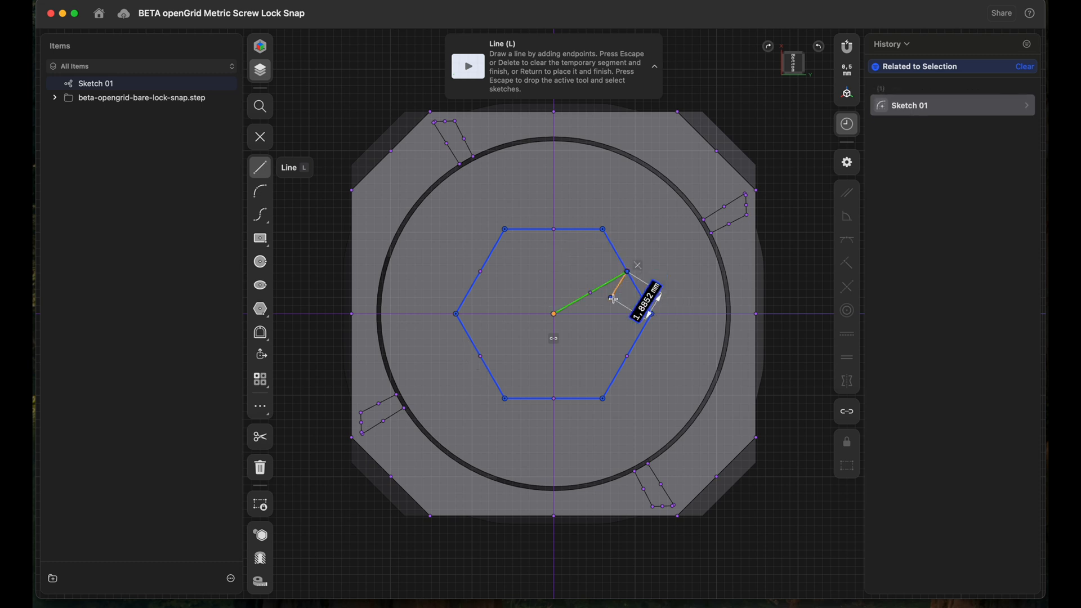
key(Escape)
click(591, 295)
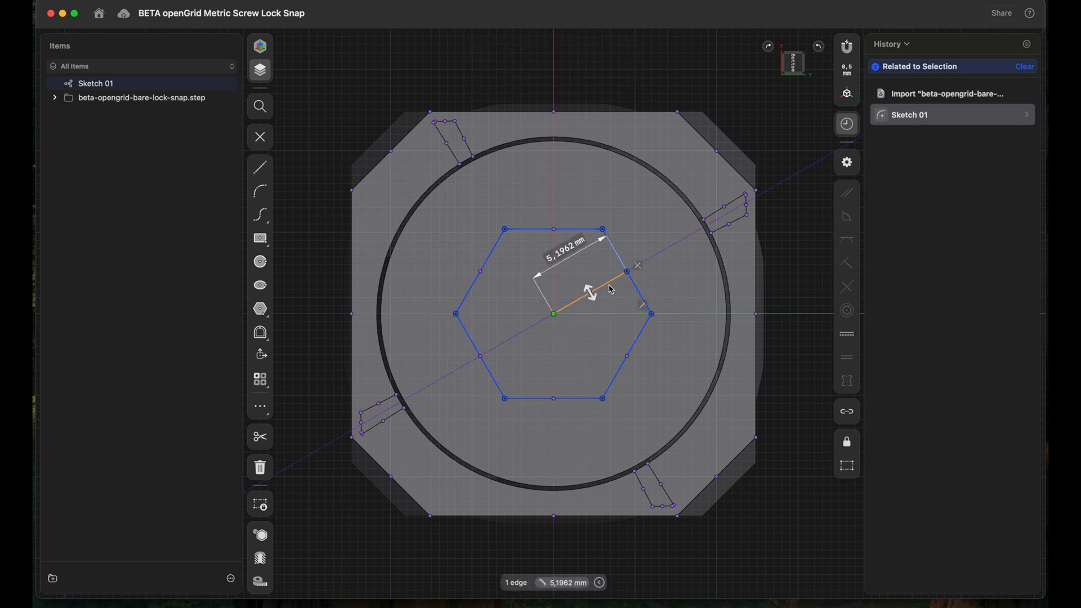
click(565, 253)
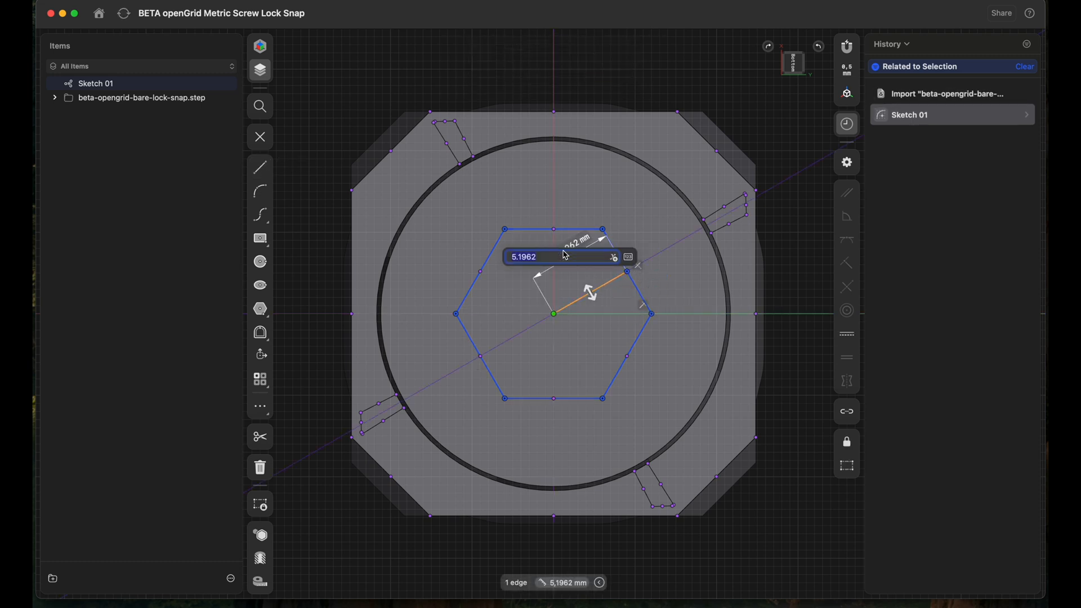
text(5/)
text(2)
key(Return)
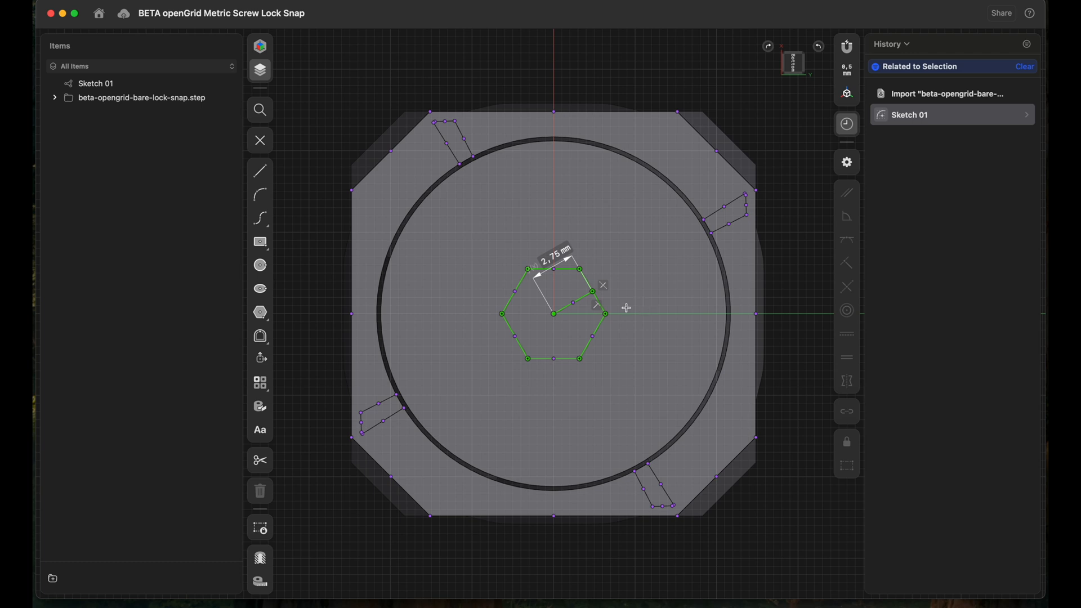
Step: Add a 2.4 mm circle at the hexagon centre and select its region
key(c)
click(554, 315)
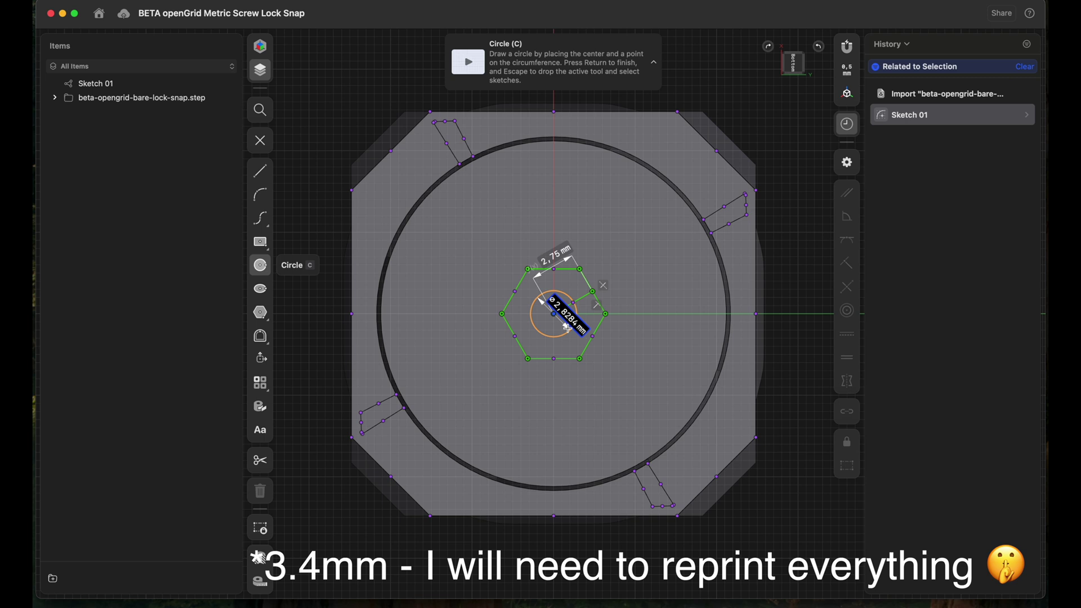
text(2.)
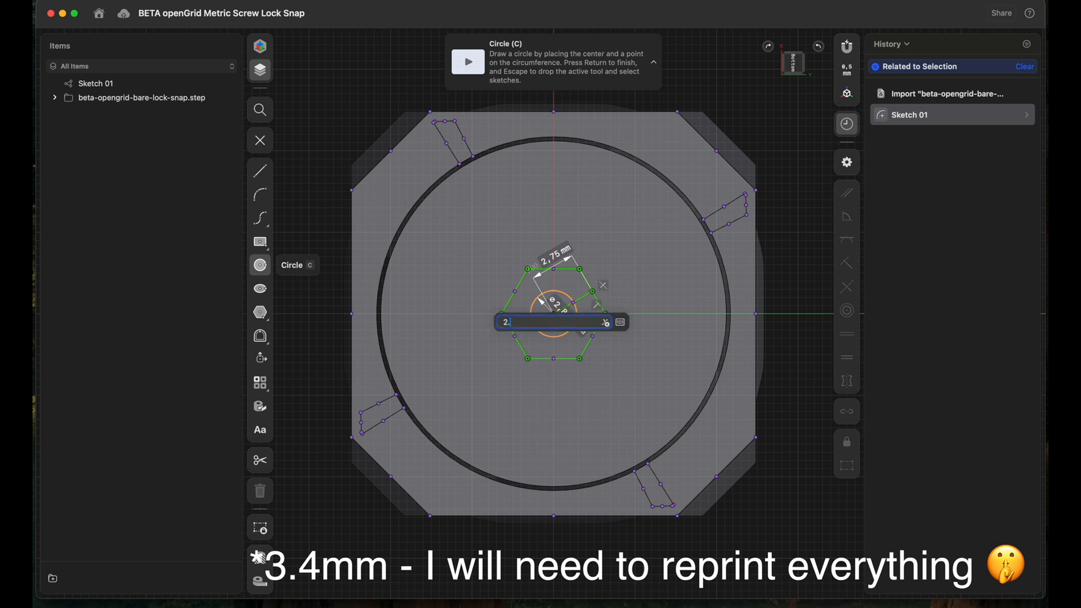
text(4)
key(Return)
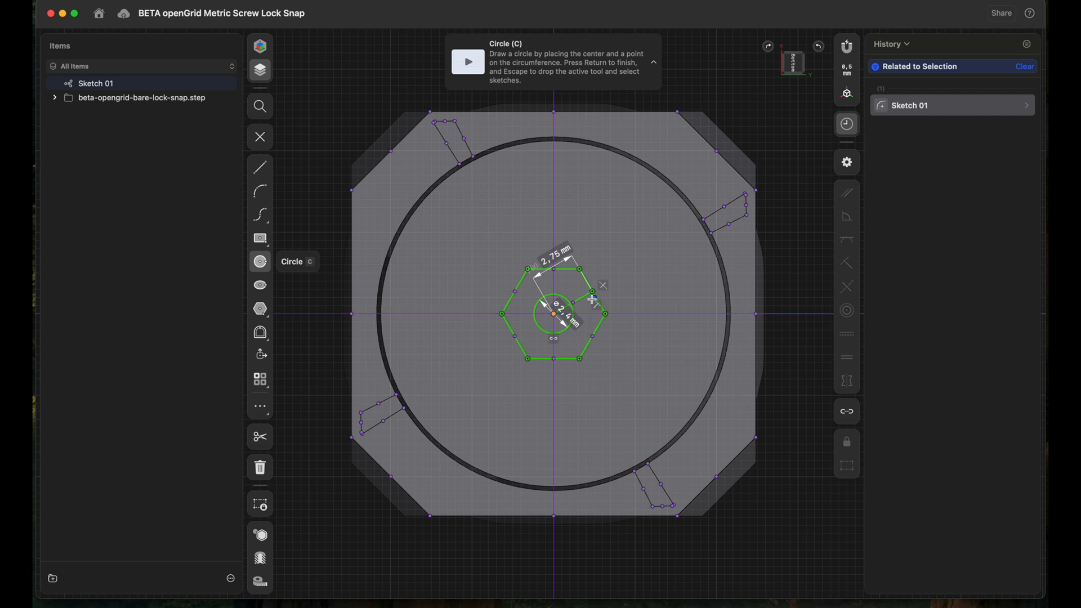
key(Escape)
right_drag(581, 279, 583, 349)
click(550, 334)
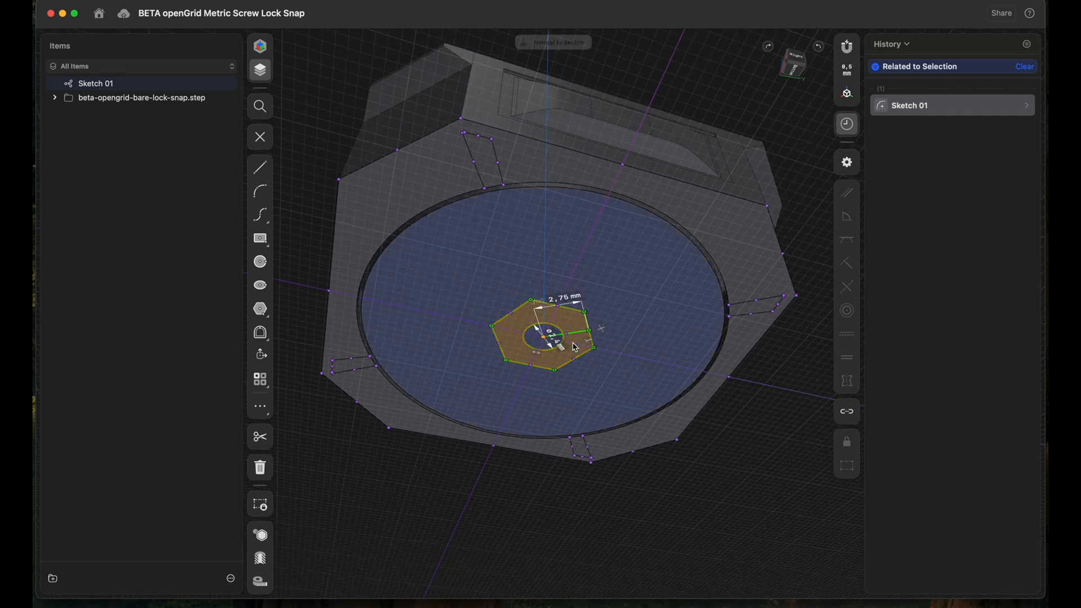
scroll(537, 342, up, 5)
Step: Extrude the circle region through the part as a screw clearance hole
key(e)
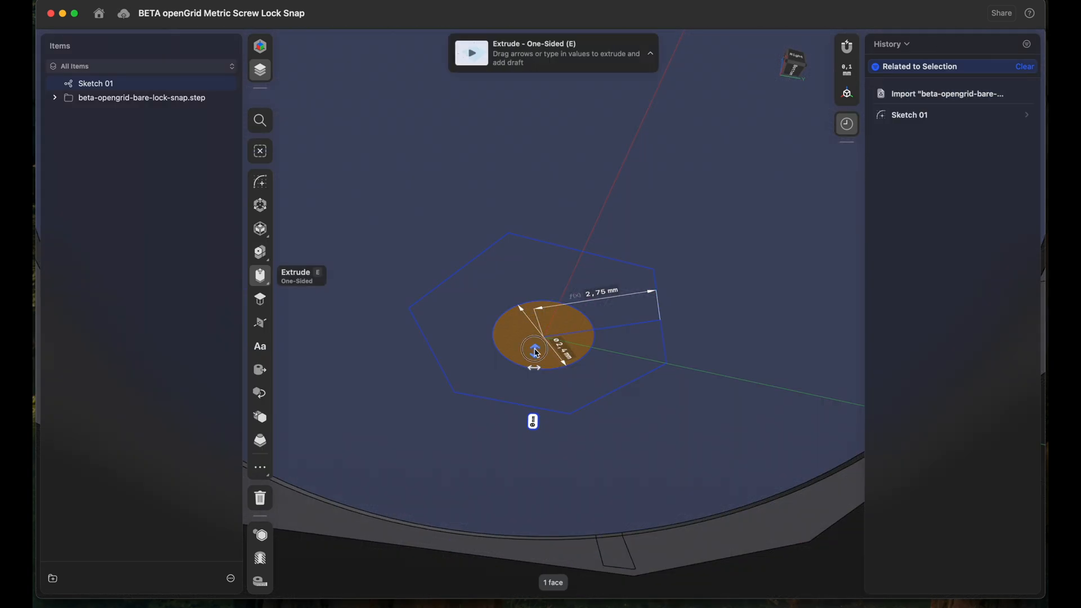
drag(535, 351, 540, 174)
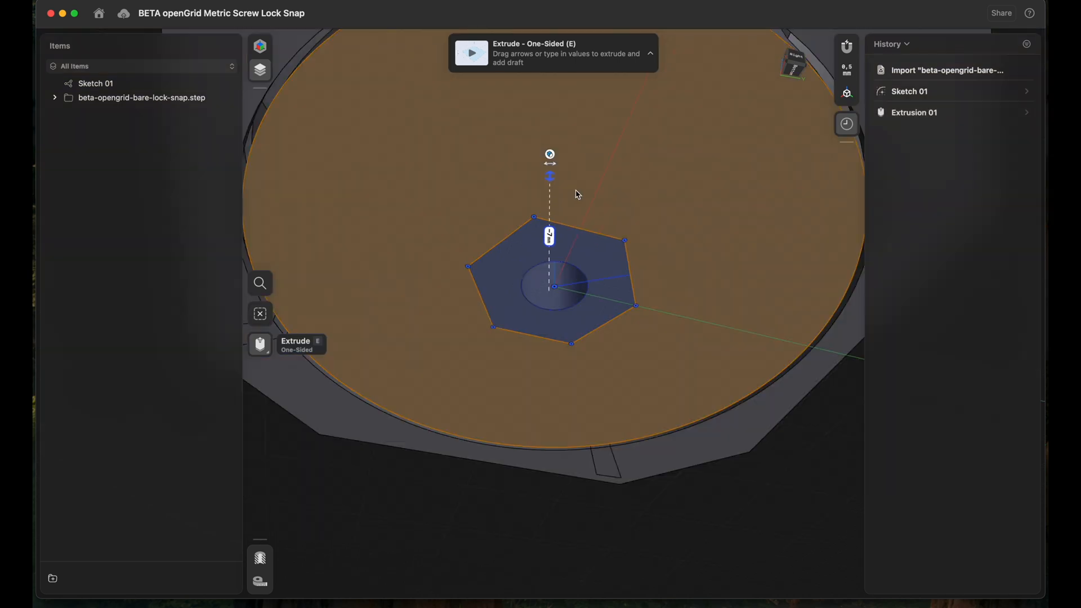
scroll(574, 196, down, 5)
mouse_move(583, 182)
right_down()
mouse_move(568, 294)
mouse_move(544, 303)
mouse_move(631, 317)
right_up()
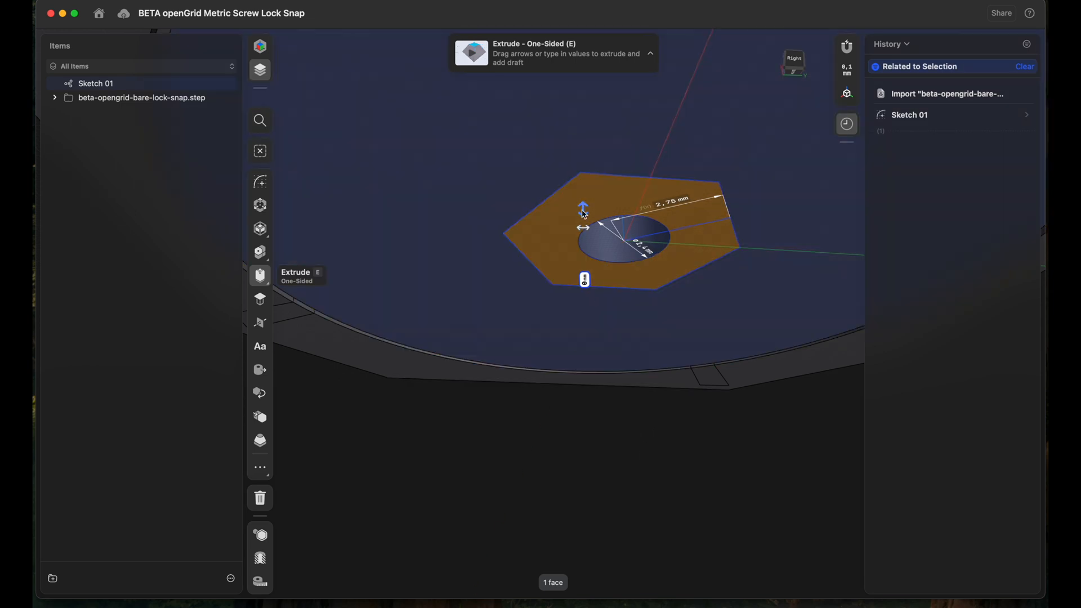
Step: Extrude the hexagon region -2.4 mm deep as a nut pocket
drag(582, 207, 585, 178)
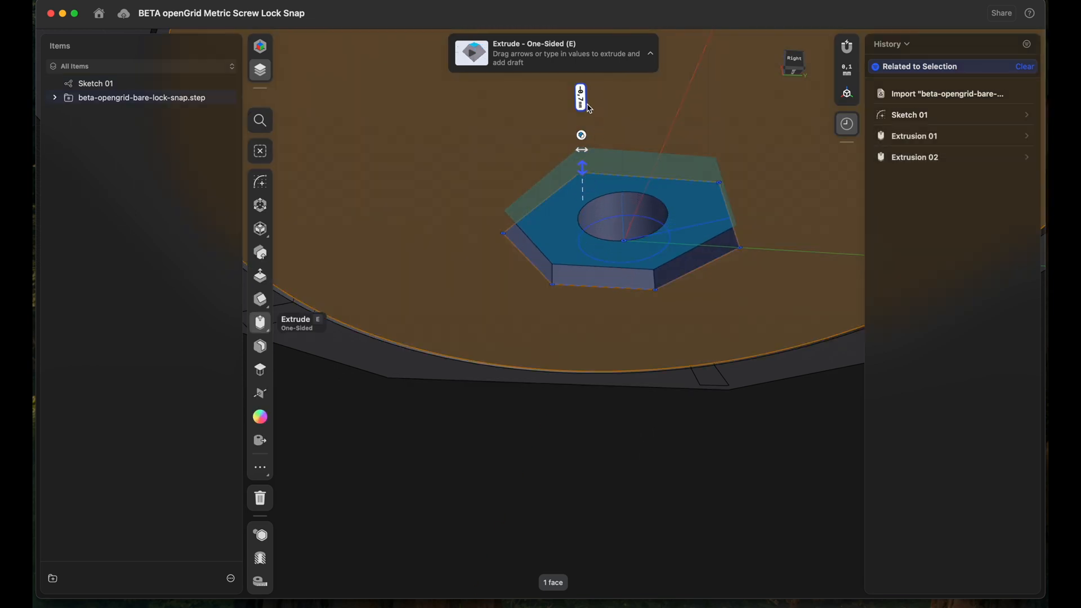
click(580, 99)
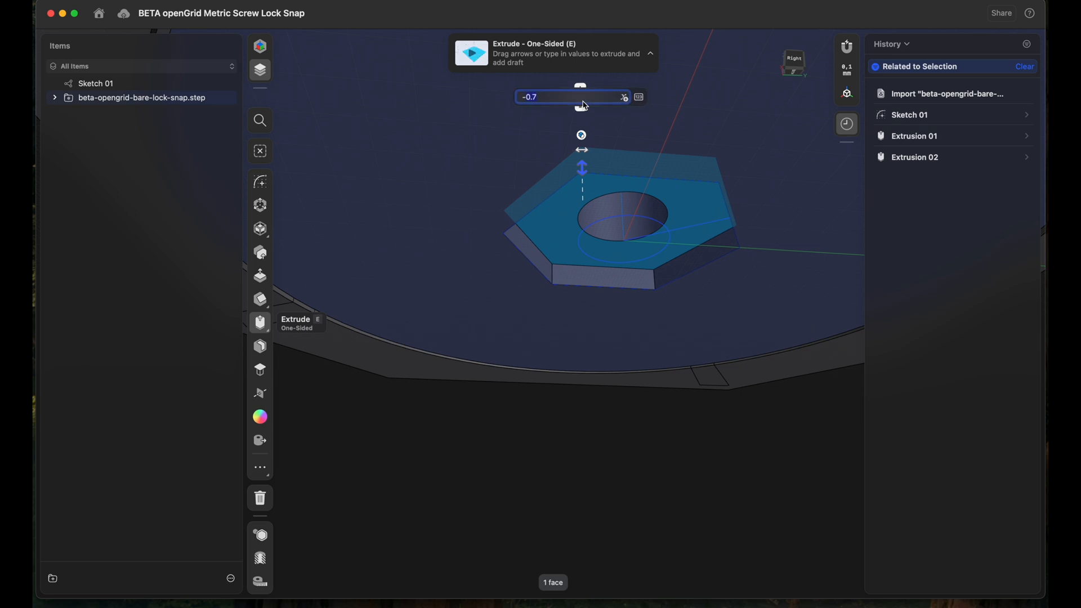
key(Return)
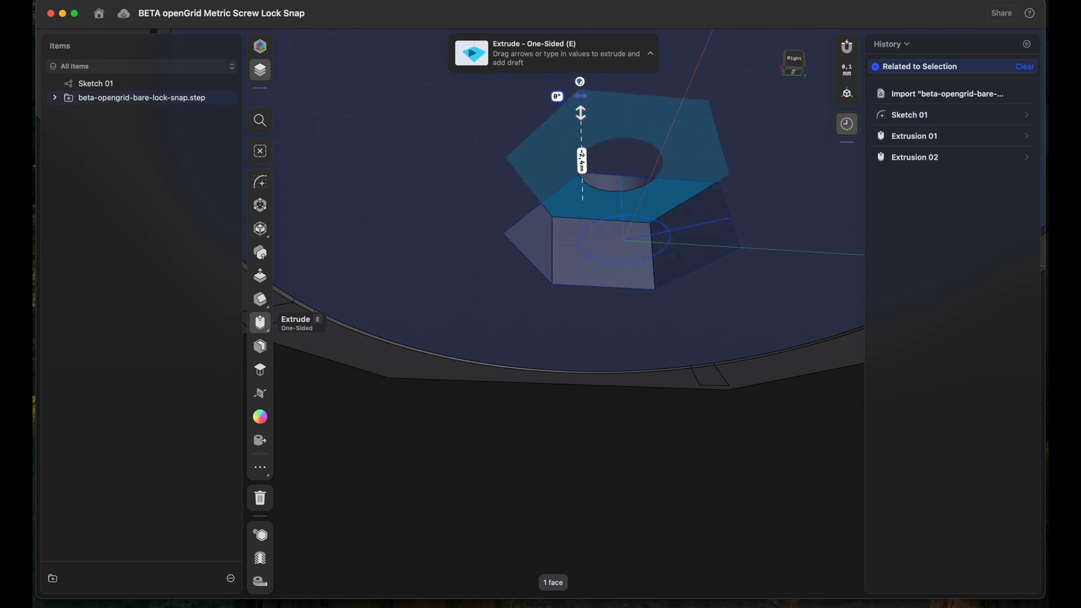
key(Escape)
scroll(701, 397, down, 5)
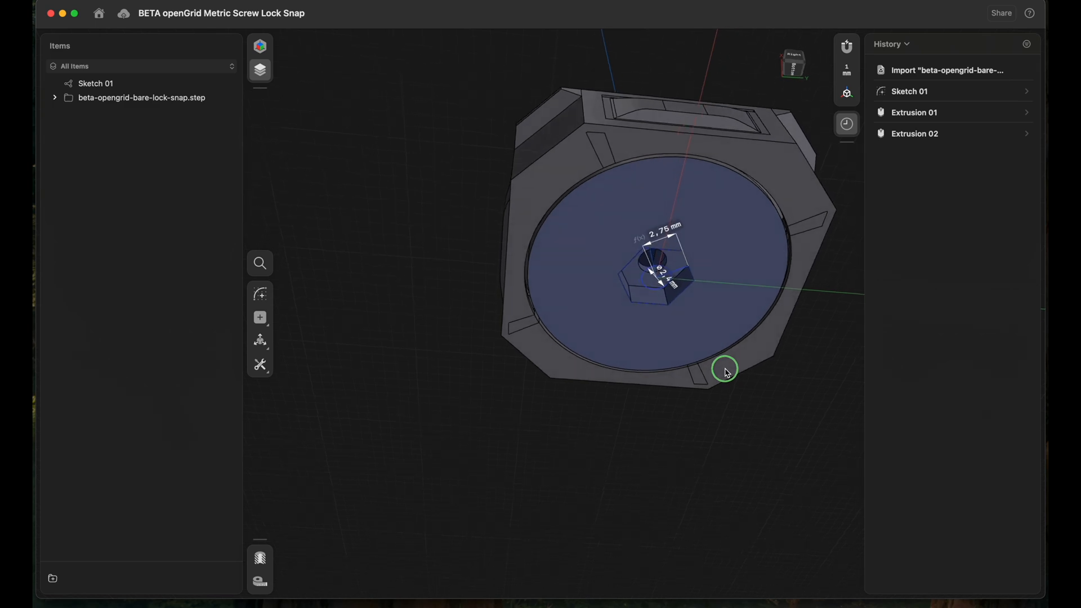
Step: Hide Sketch 01 and offset the hex boss top and ring faces around the screw hole
click(226, 83)
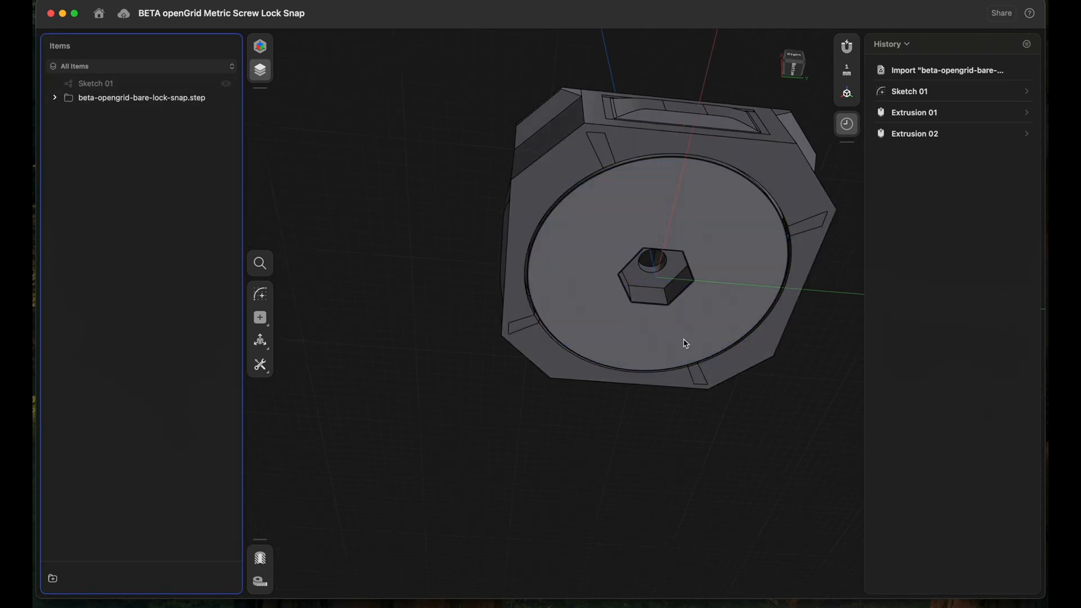
mouse_move(684, 343)
right_down()
mouse_move(602, 466)
mouse_move(613, 372)
right_up()
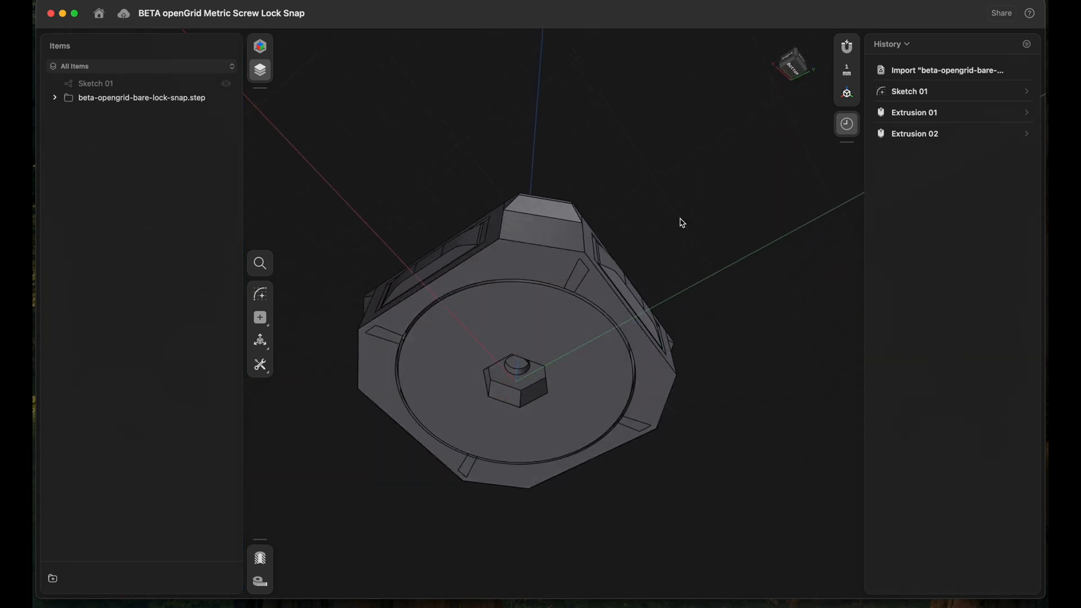
right_drag(679, 223, 723, 184)
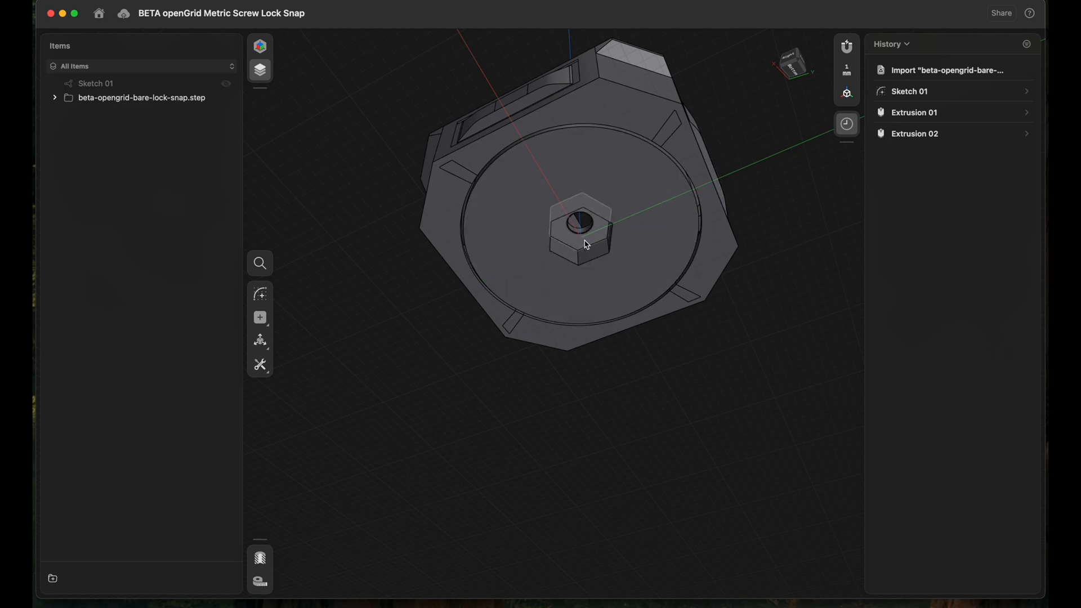
scroll(587, 243, up, 8)
scroll(608, 228, up, 4)
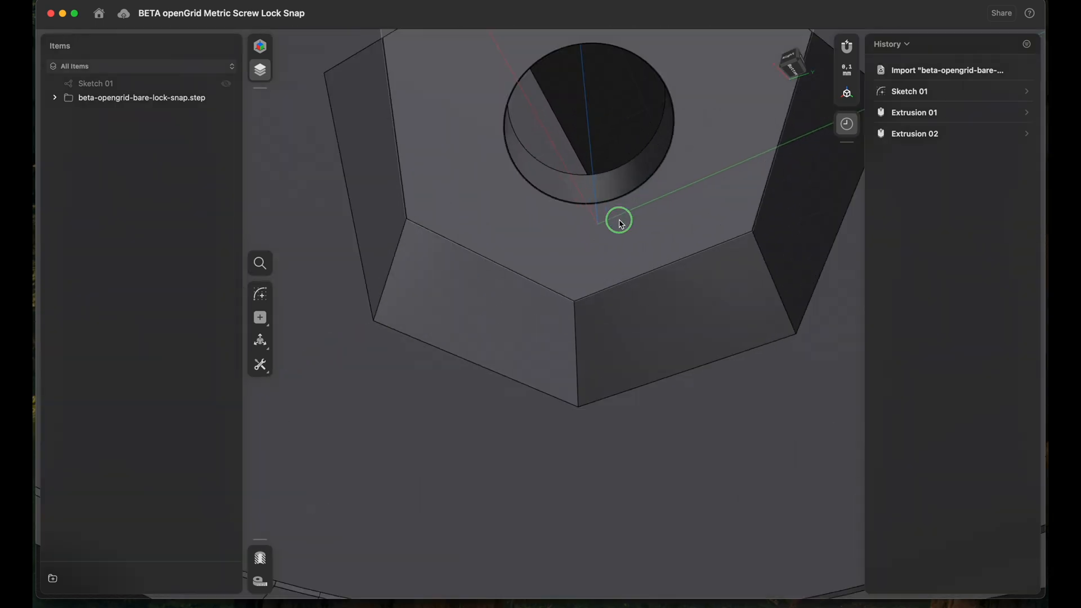
click(620, 229)
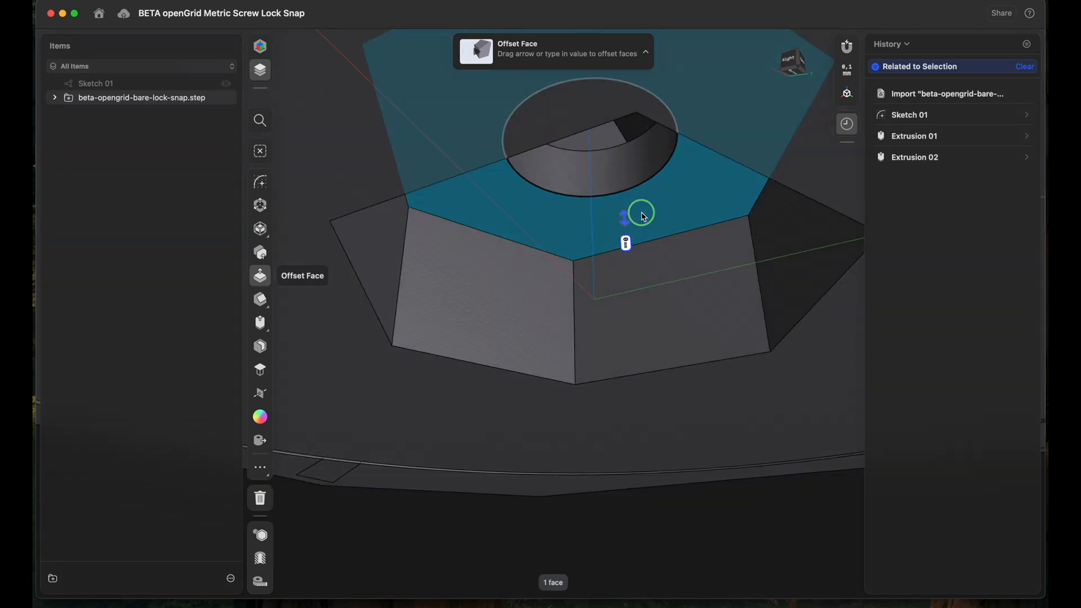
right_drag(619, 228, 651, 287)
shift+click(638, 278)
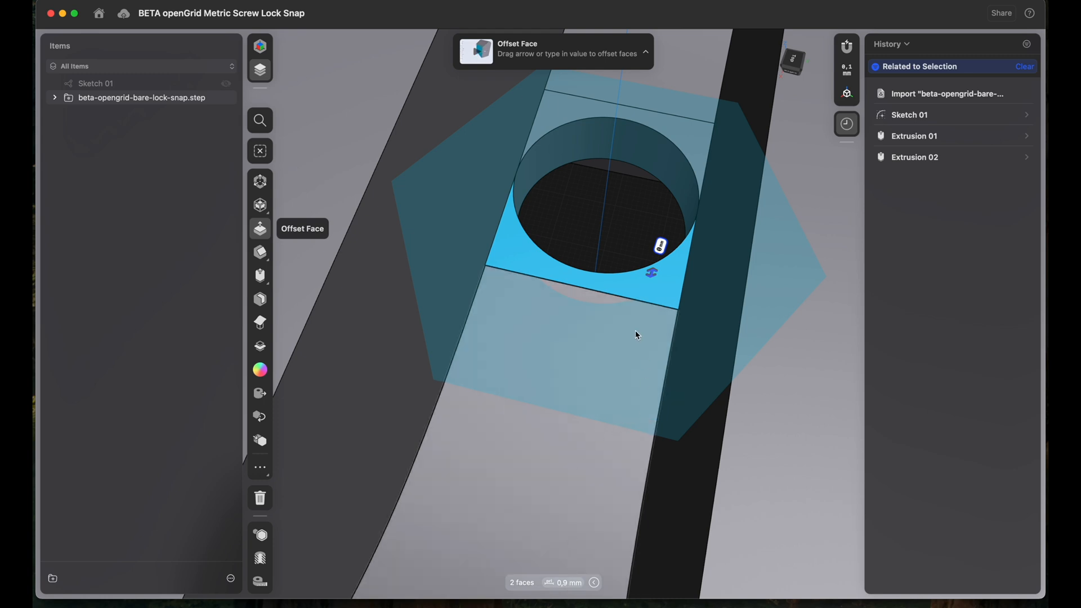
scroll(636, 339, down, 5)
right_drag(635, 346, 638, 292)
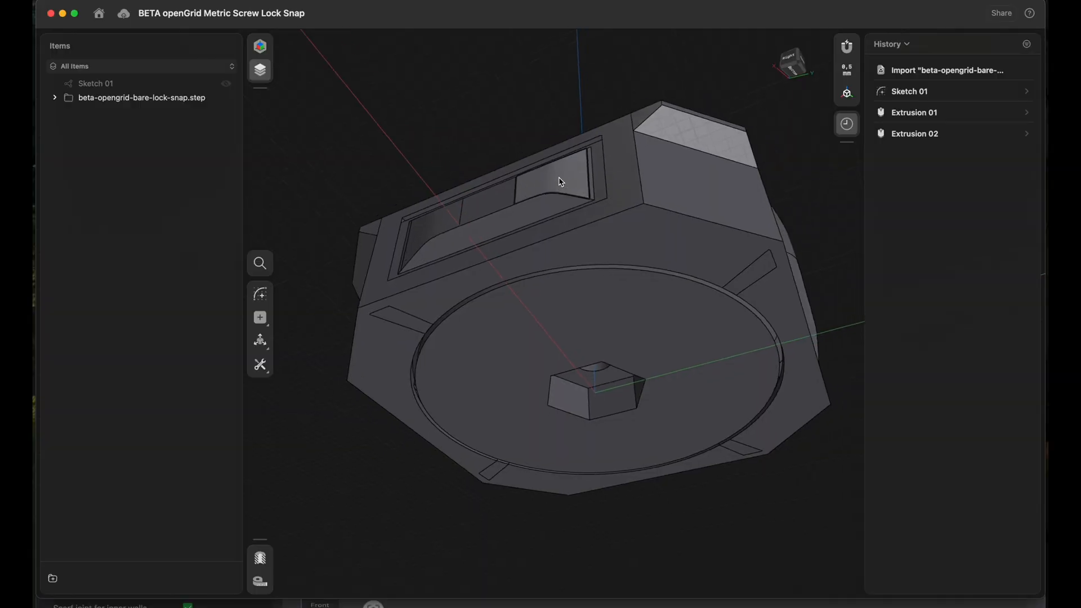
Step: Export the lock snap as a STEP file
click(124, 13)
mouse_move(169, 105)
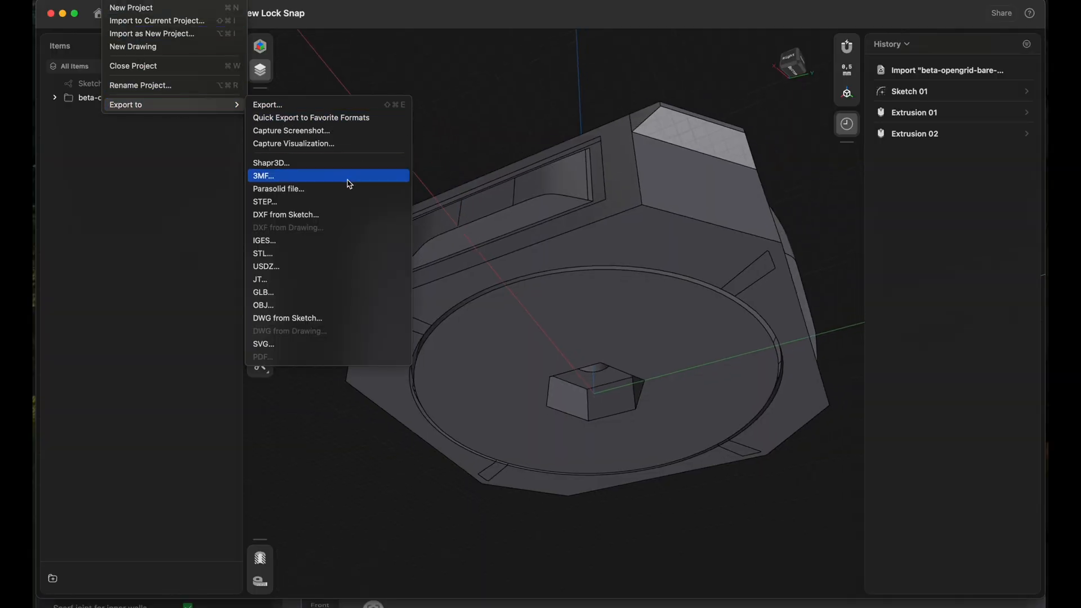
click(266, 201)
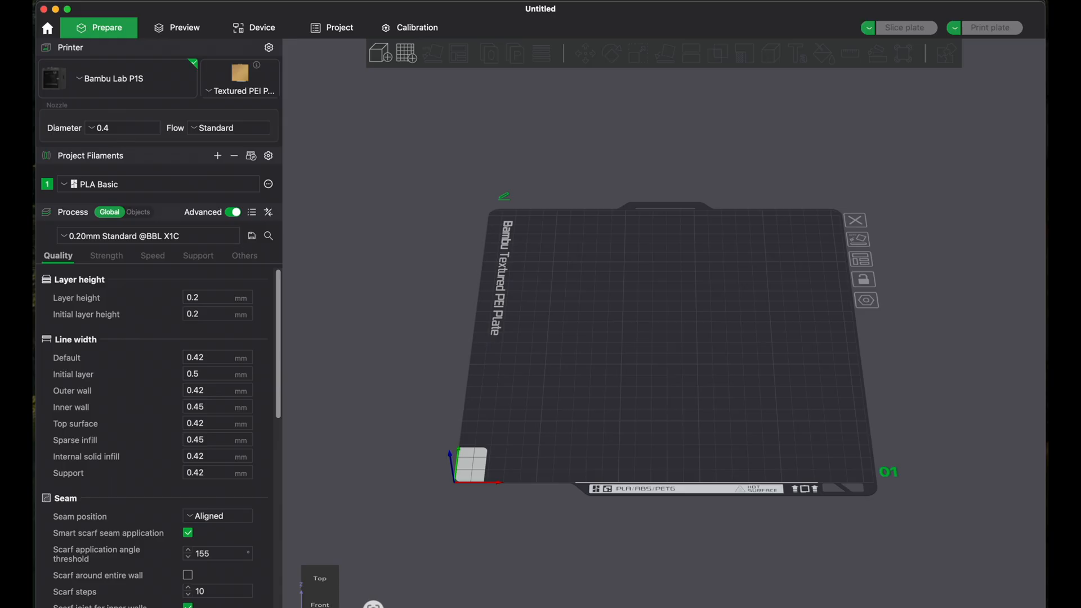
Step: Import the exported STEP file onto the Bambu P1S plate with default import settings
click(662, 345)
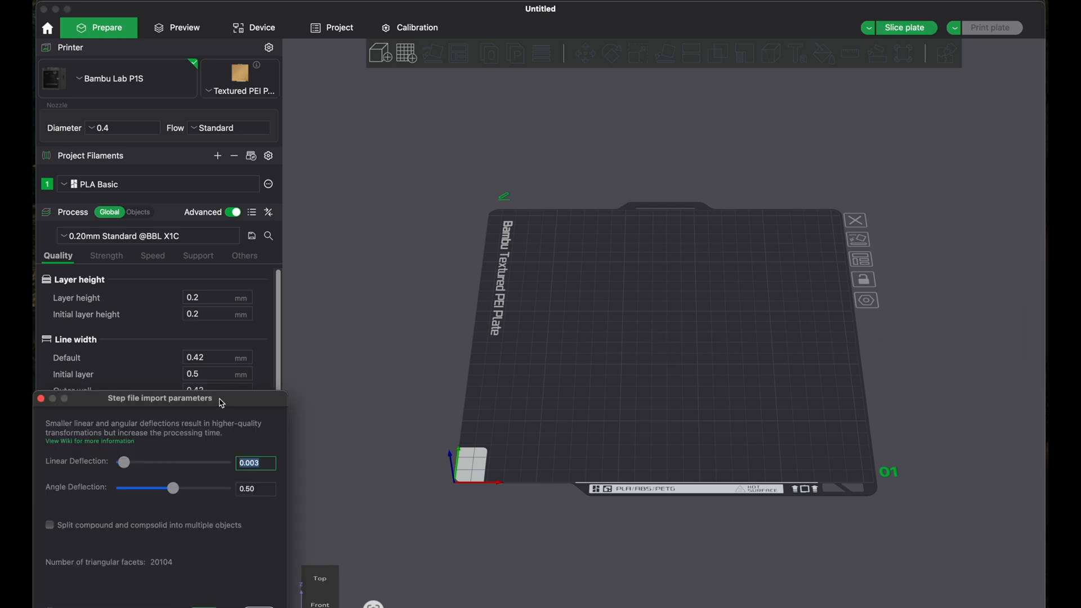
drag(219, 398, 712, 205)
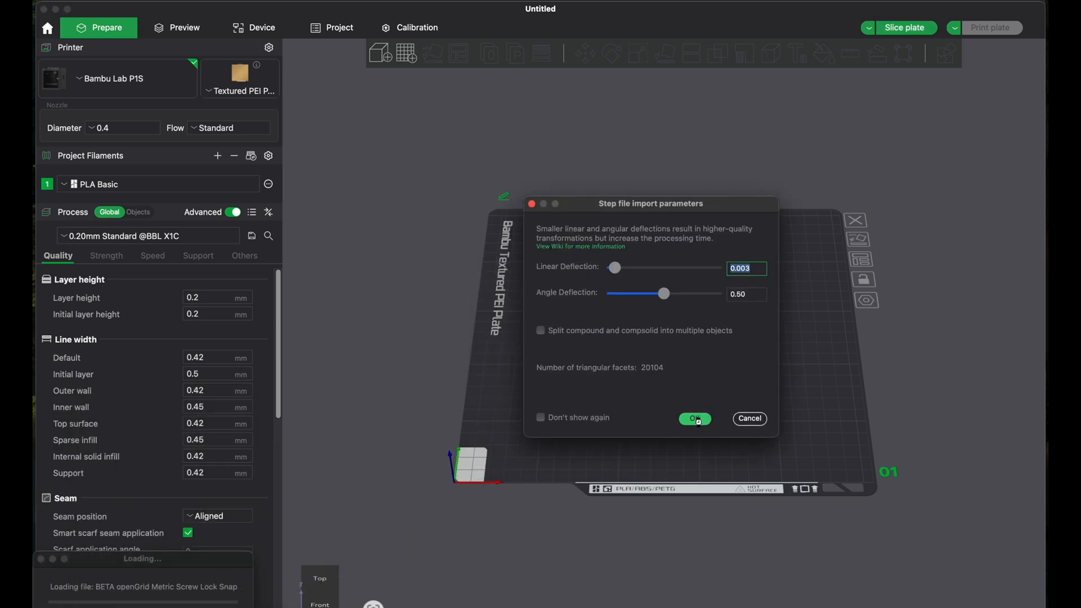
click(696, 420)
middle_drag(715, 359, 680, 367)
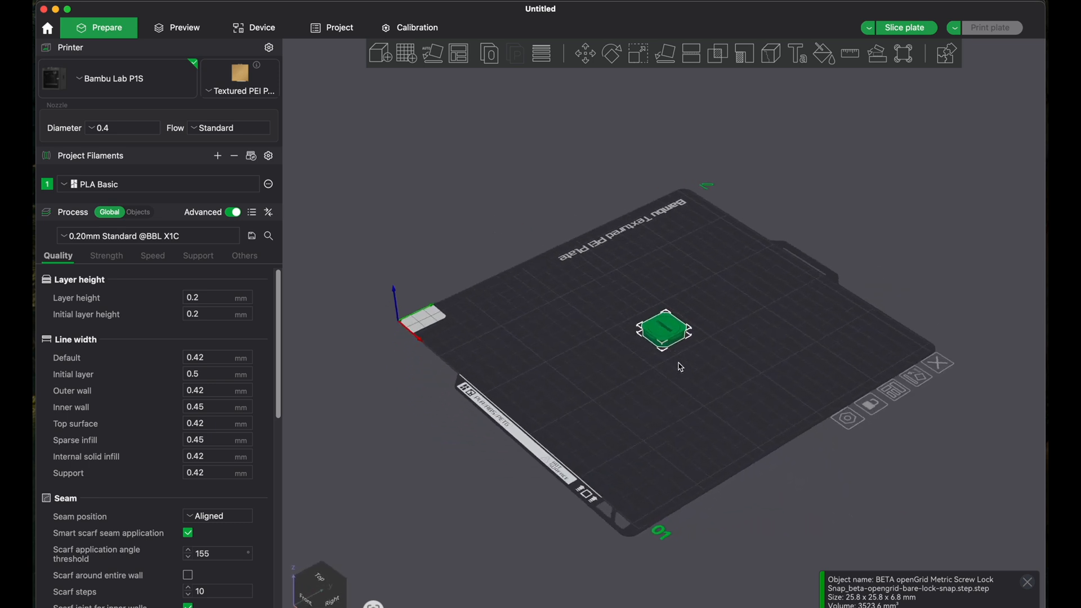
scroll(668, 336, up, 5)
scroll(669, 336, up, 3)
Step: Lay the lock snap flat on the plate with the hex pocket facing up using Lay on Face
click(713, 465)
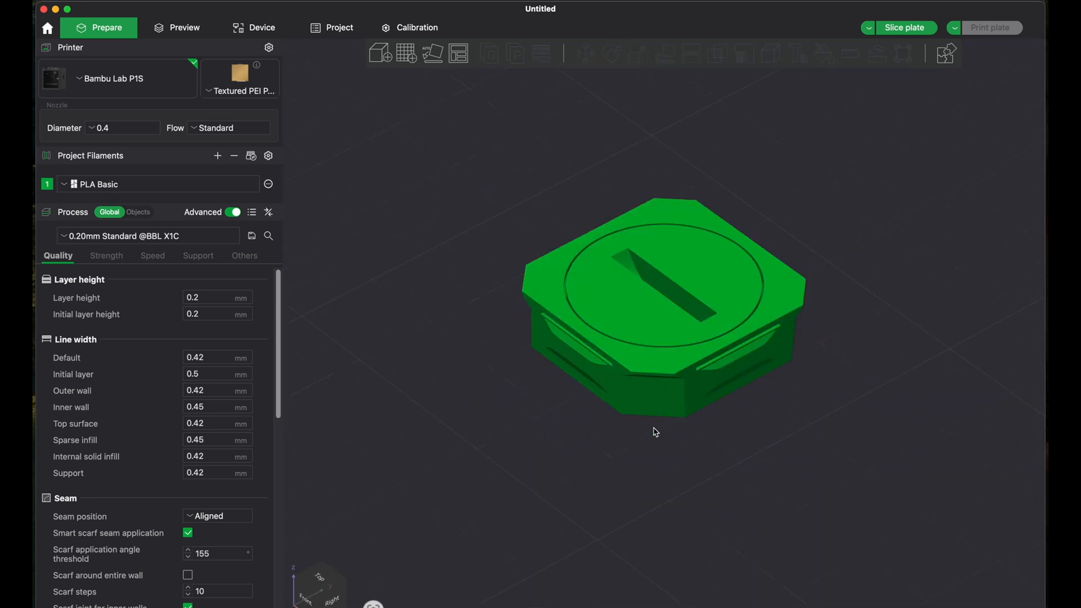
click(566, 290)
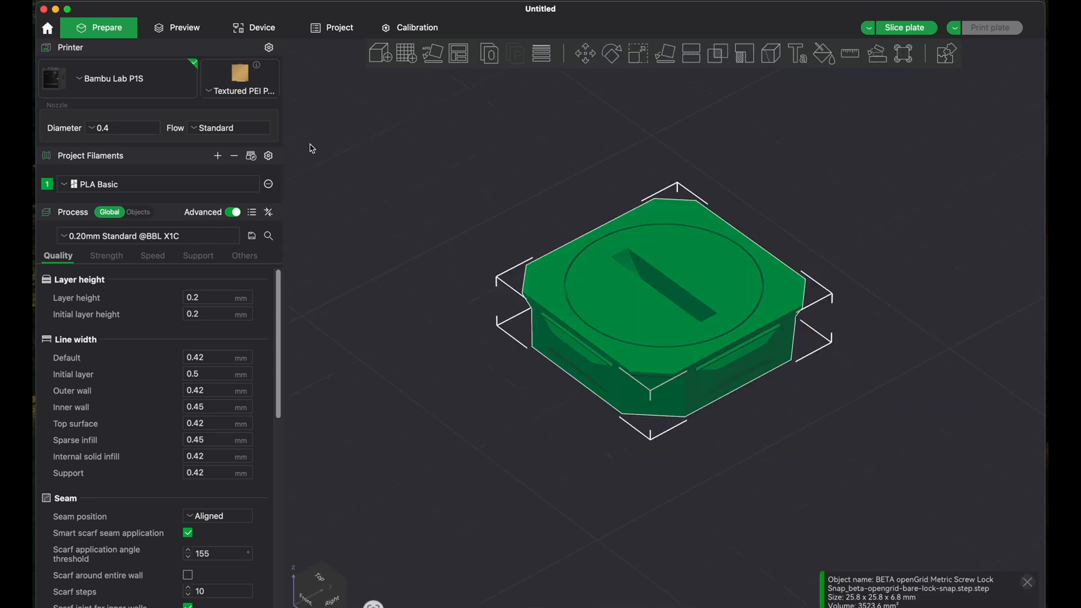
click(674, 60)
click(635, 282)
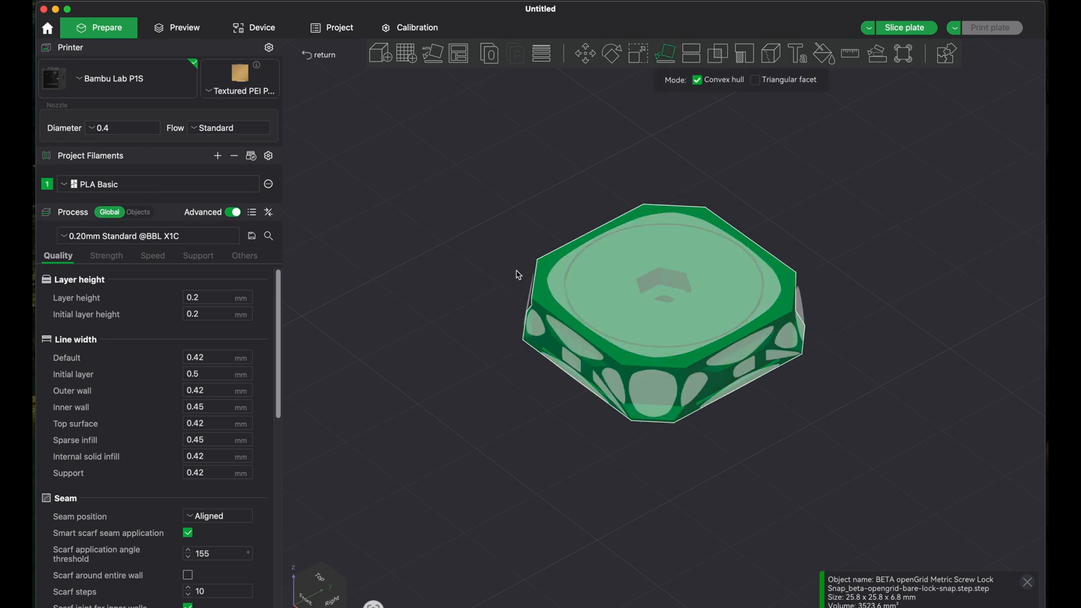
click(442, 254)
mouse_move(562, 433)
mouse_down()
mouse_move(558, 405)
mouse_move(540, 431)
mouse_up()
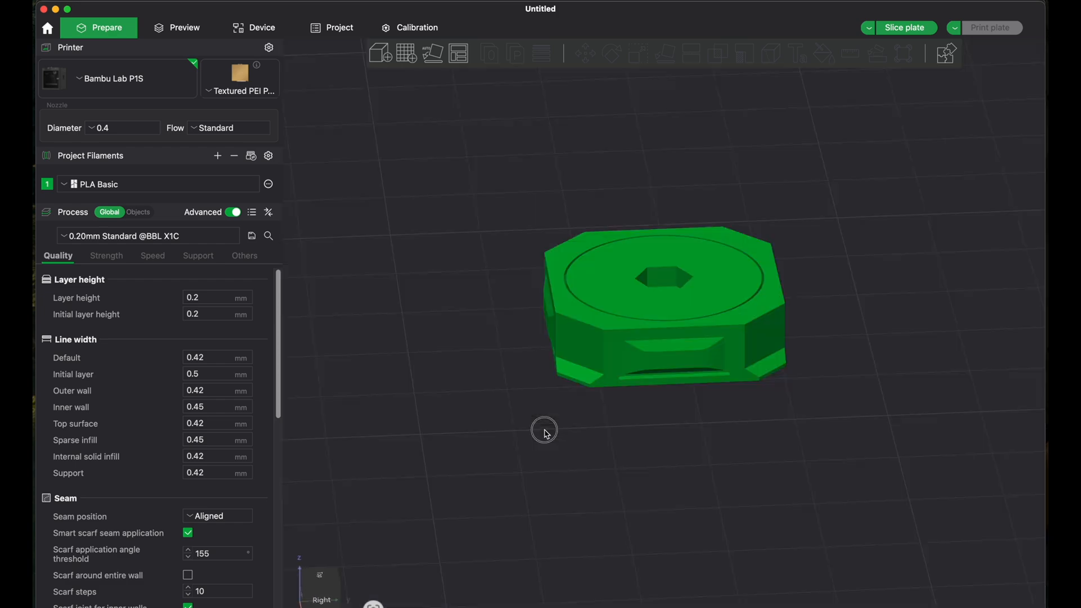
Step: Slice the plate and send the lock snap to the printer as a print job
click(914, 30)
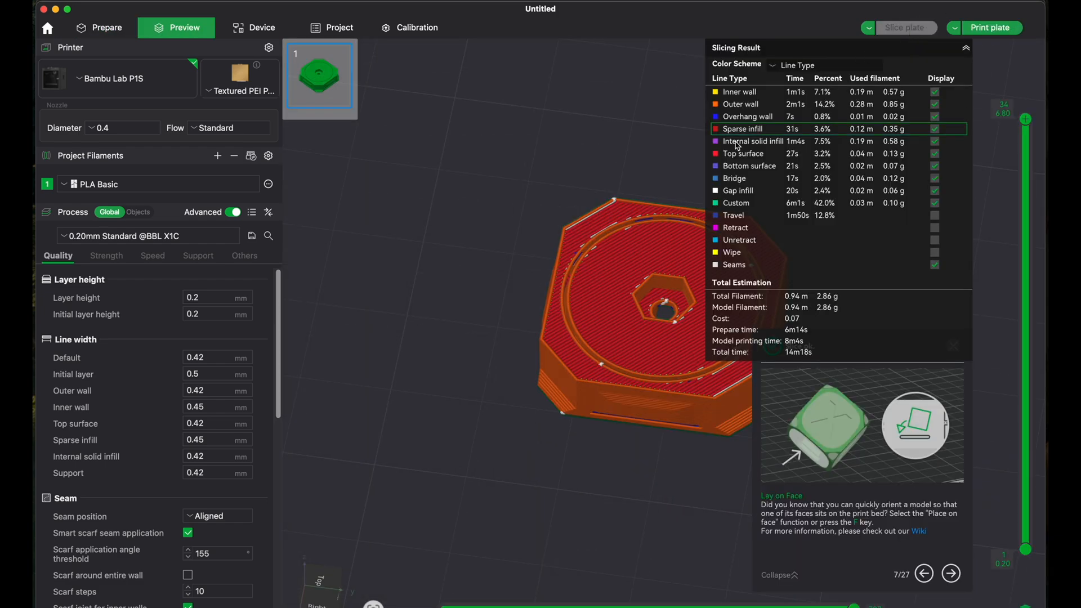
click(995, 31)
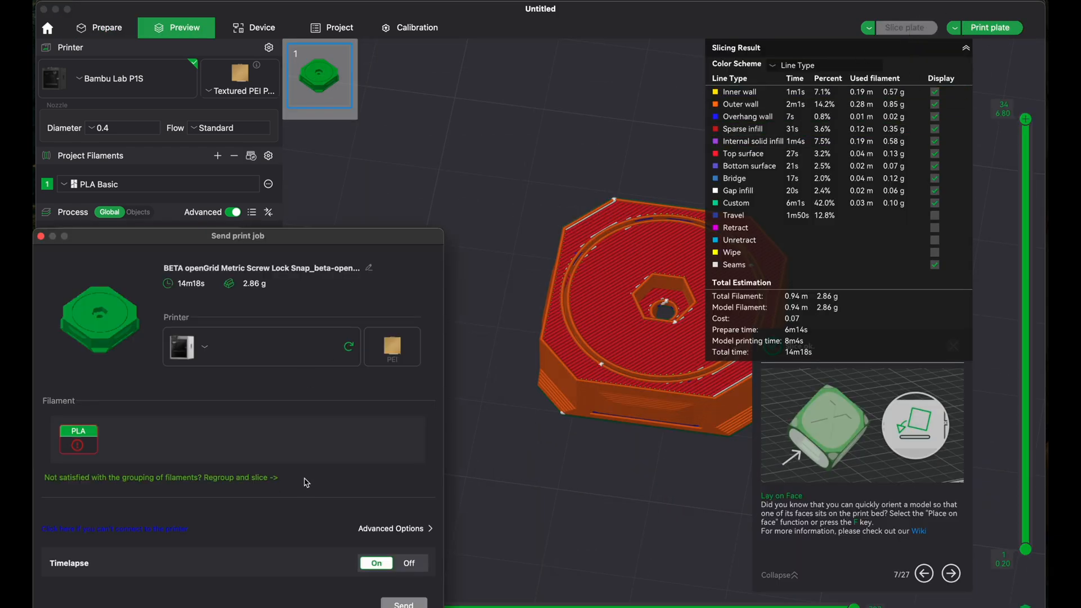
drag(366, 240, 596, 132)
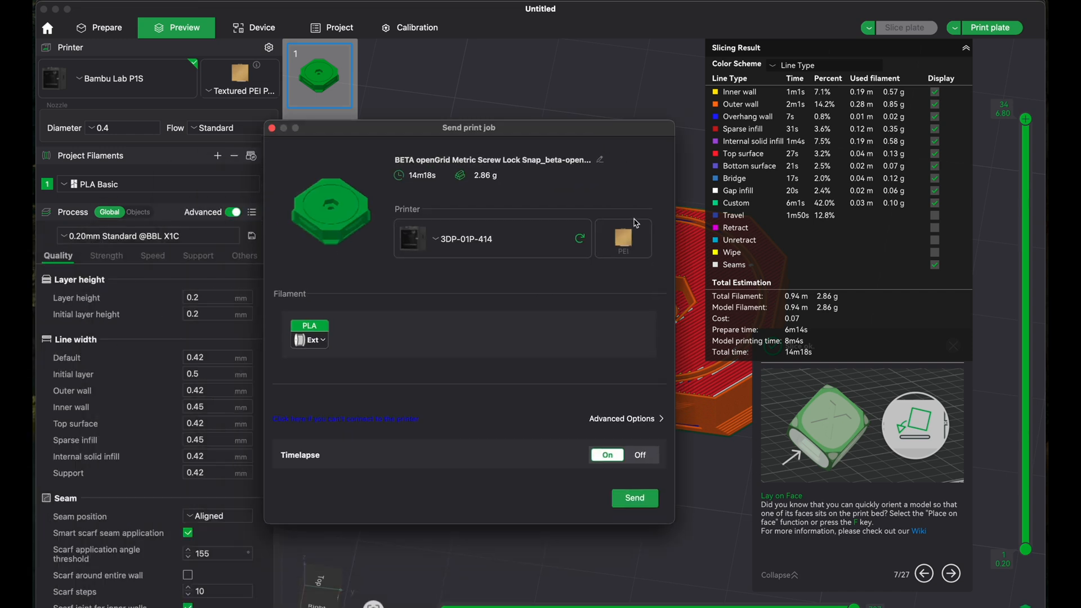
click(635, 498)
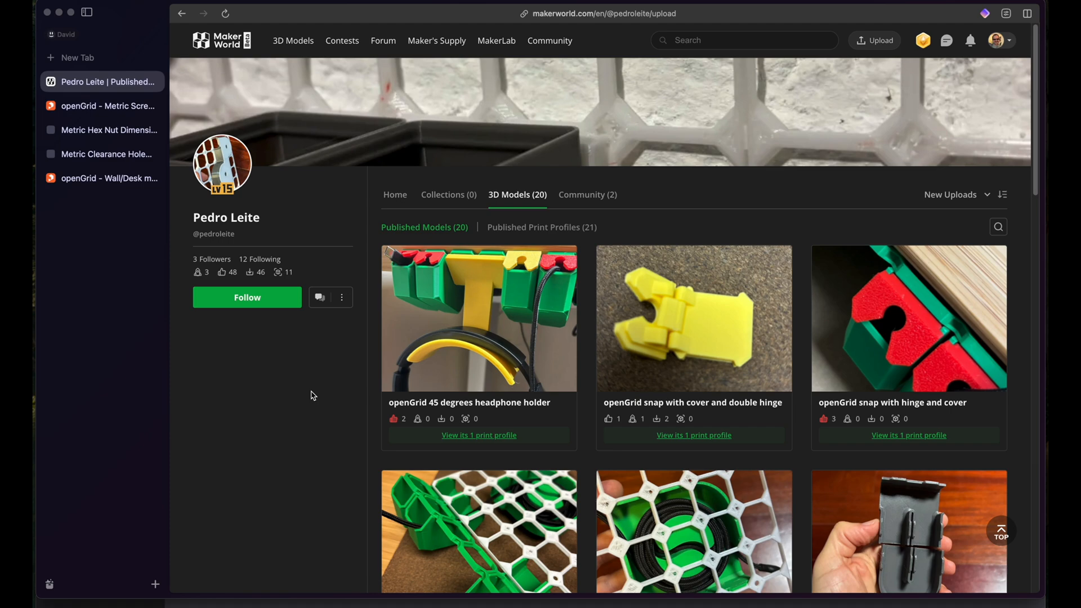
scroll(369, 356, down, 4)
scroll(369, 356, down, 4)
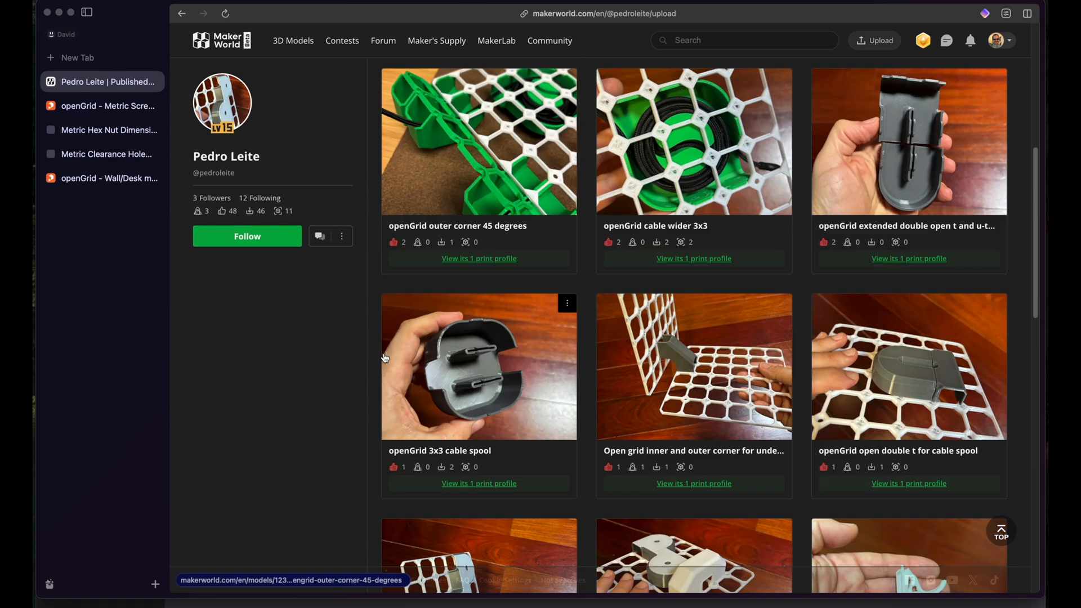
scroll(375, 359, down, 3)
scroll(383, 358, down, 4)
scroll(338, 347, down, 3)
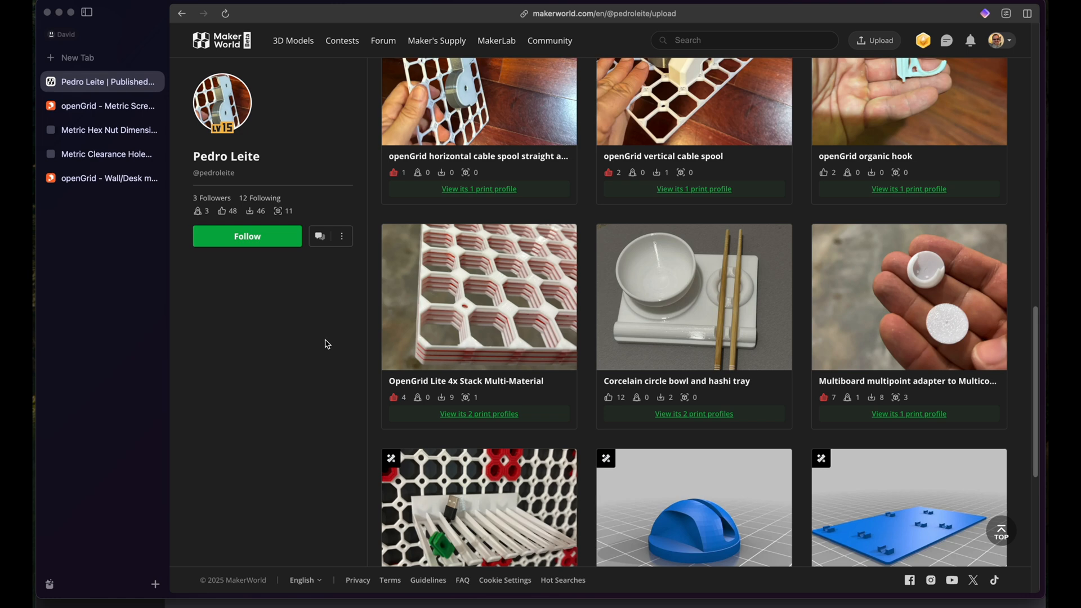